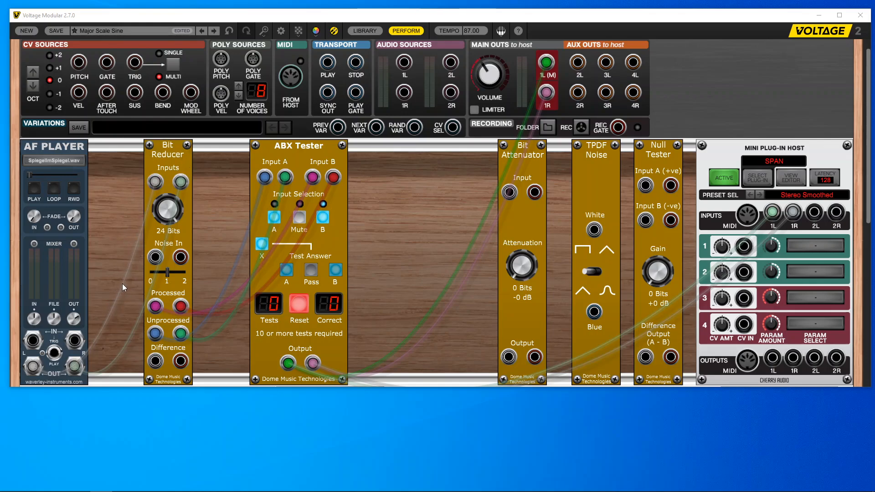
drag(172, 222, 171, 315)
drag(186, 414, 151, 176)
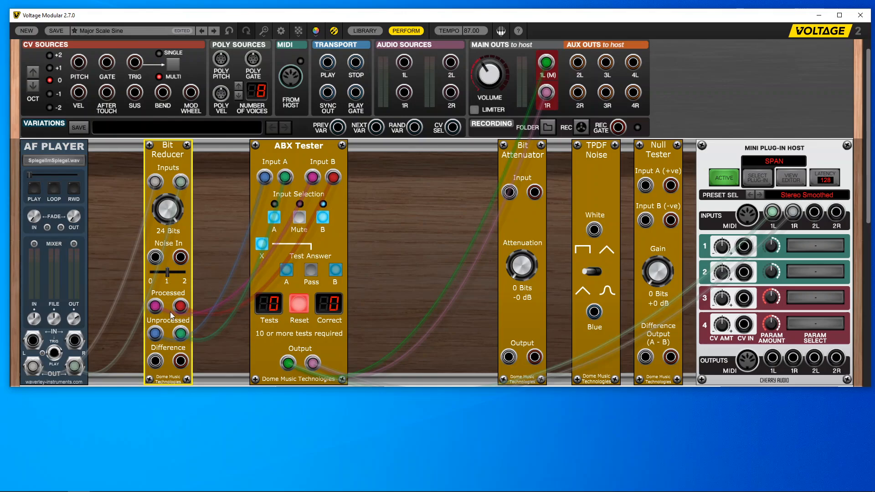
click(306, 147)
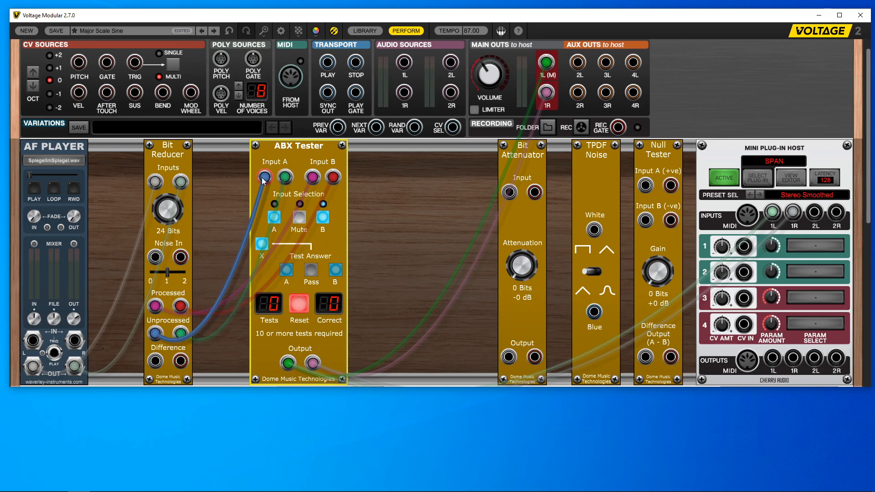
Switch the ABX Tester's input selection back and forth between A and B, finishing on input A.
click(275, 219)
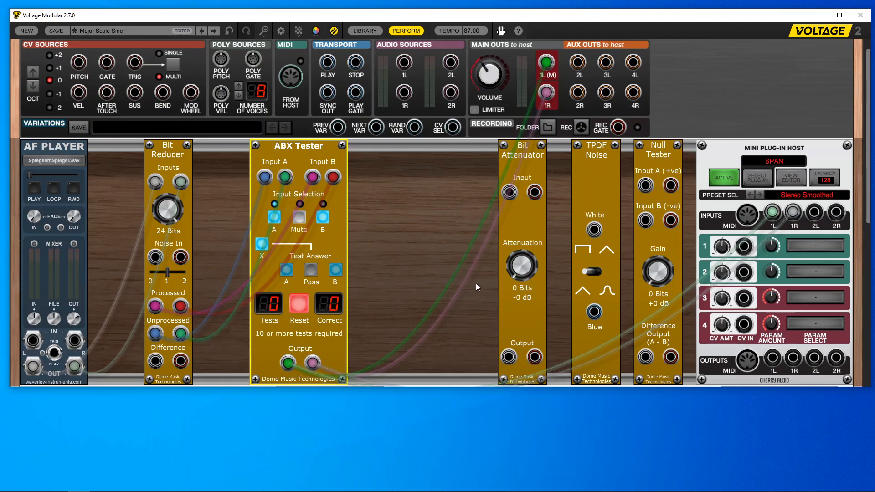
click(323, 218)
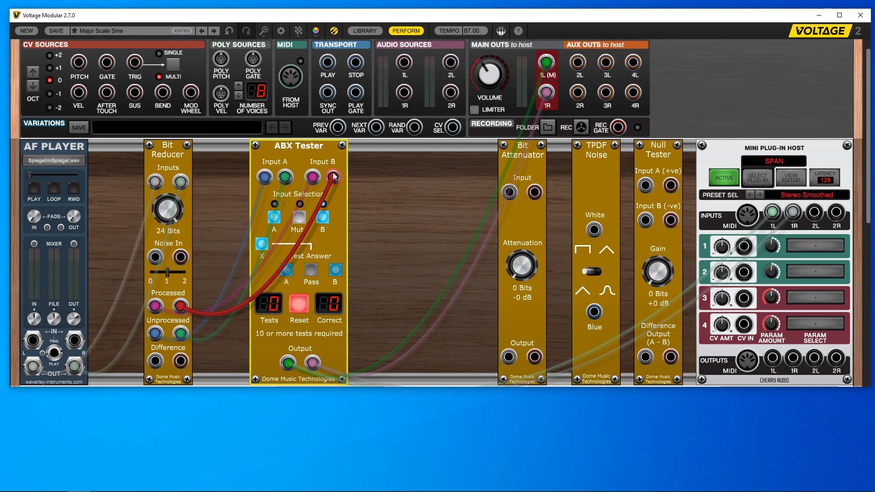
click(275, 218)
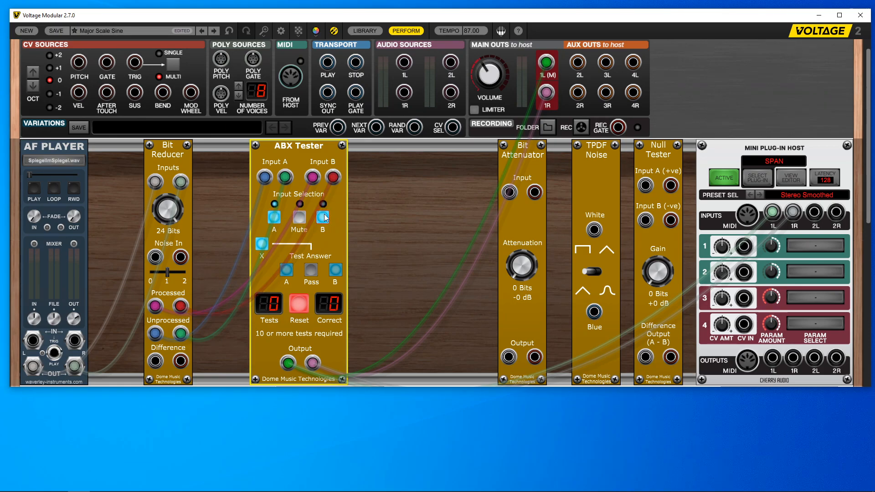
click(273, 216)
click(322, 217)
click(274, 217)
Reset the ABX Tester's test counts and toggle between its two inputs again, leaving input A selected.
click(291, 299)
click(306, 305)
click(297, 306)
click(274, 217)
click(323, 217)
click(274, 217)
click(275, 218)
Play SpiegelimSpiegel.wav in the AF Player and bring the SPAN analyser window into view over the rack.
click(35, 195)
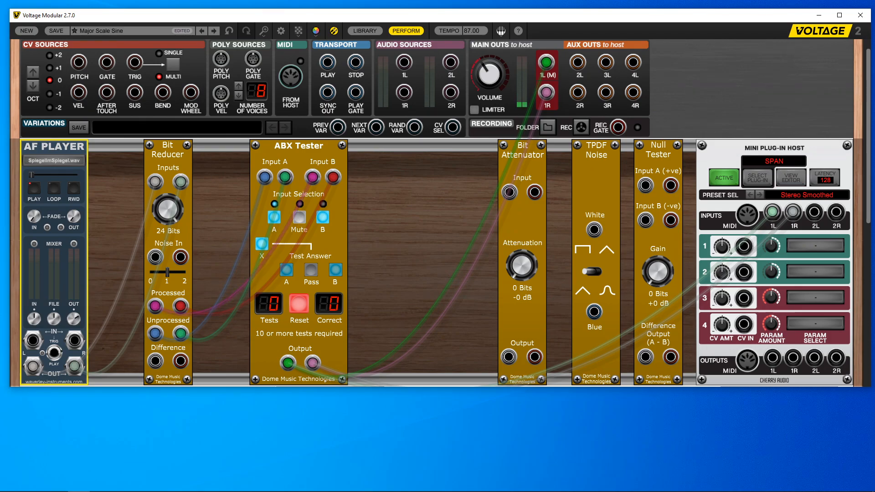
drag(0, 57, 613, 146)
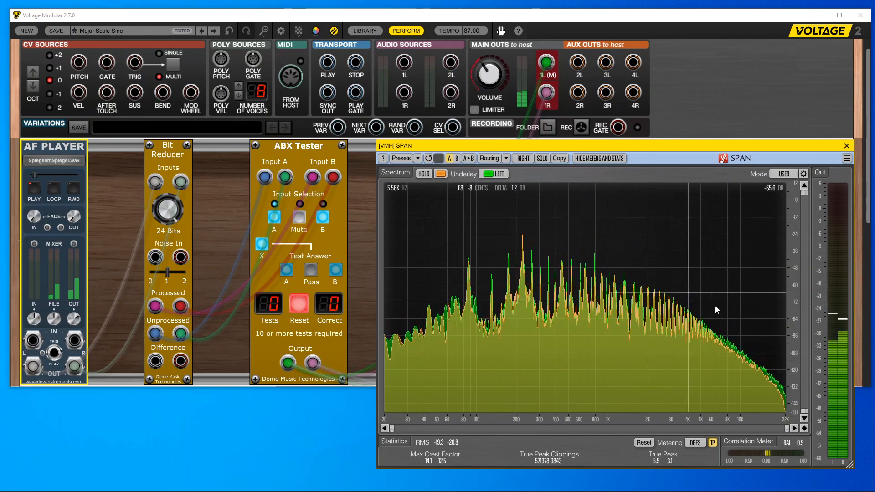
click(32, 186)
click(32, 185)
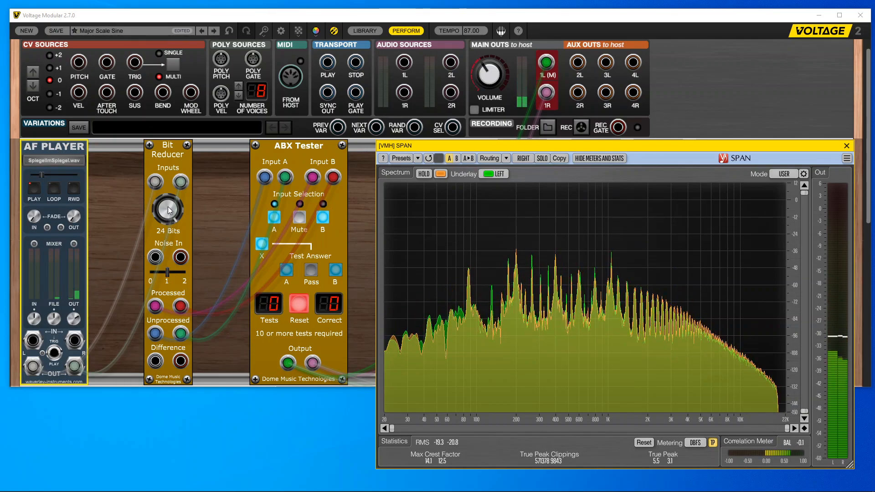
Set the Bit Reducer's bit depth to 16 bits.
mouse_move(168, 206)
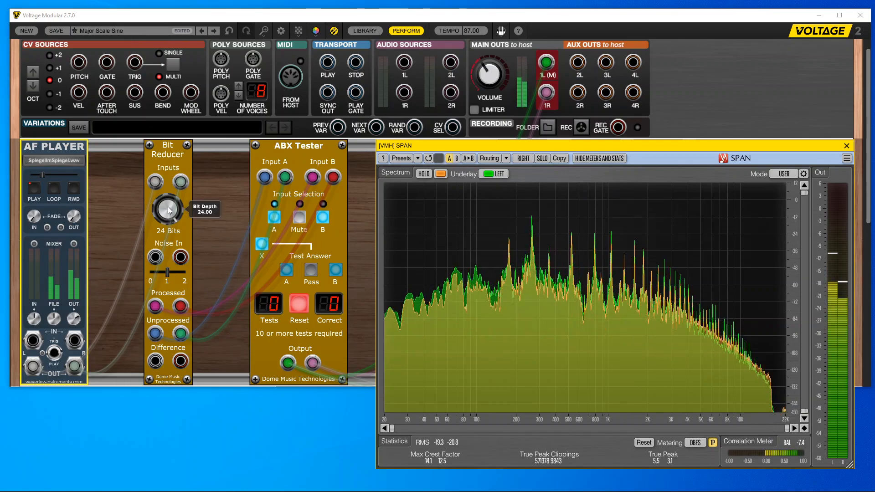
click(167, 207)
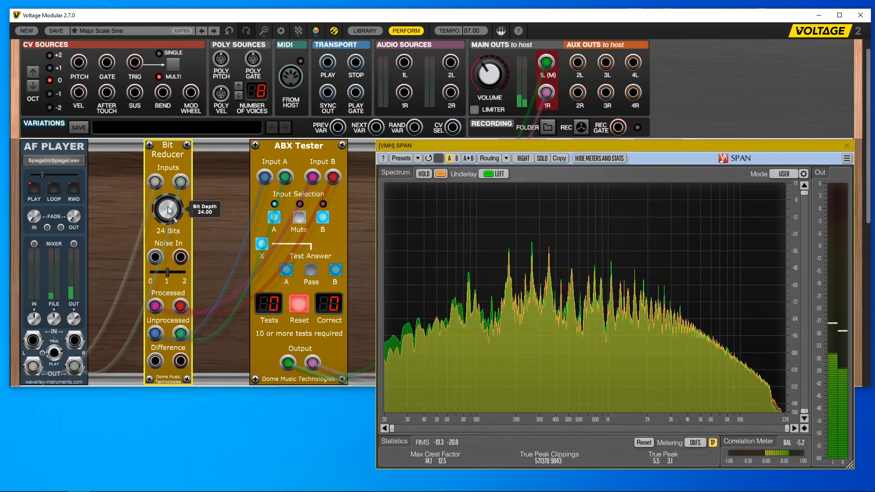
drag(168, 207, 168, 264)
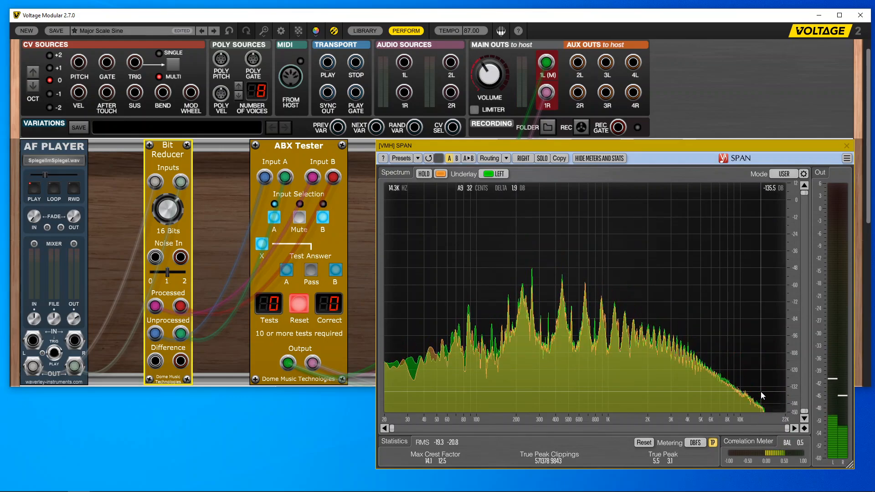
Compare the unprocessed signal on A with the 16-bit signal on B in the ABX Tester, ending on B.
click(322, 218)
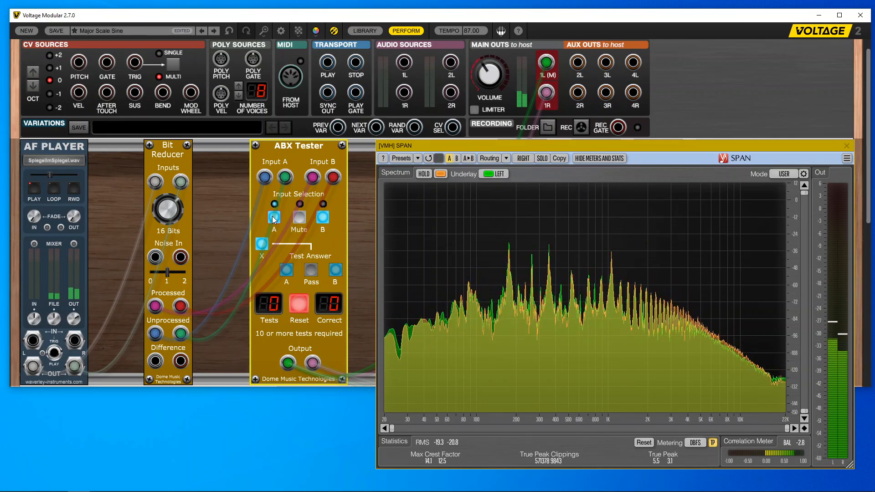
click(324, 216)
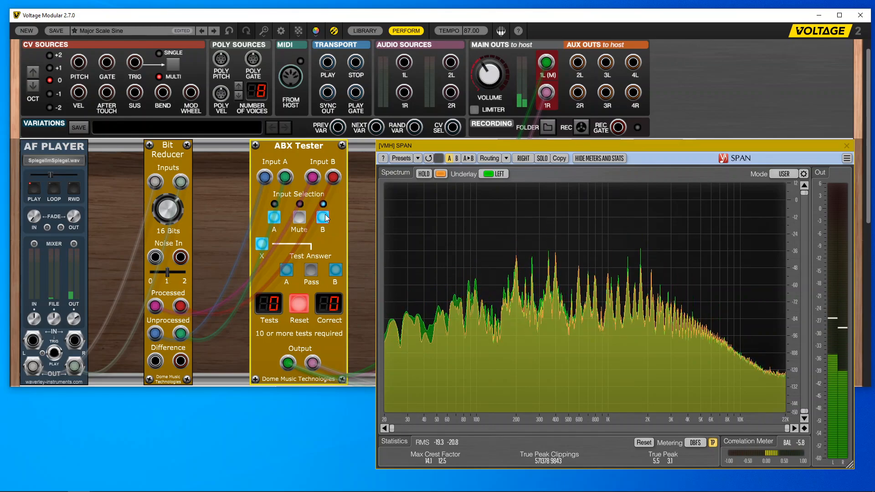
click(275, 217)
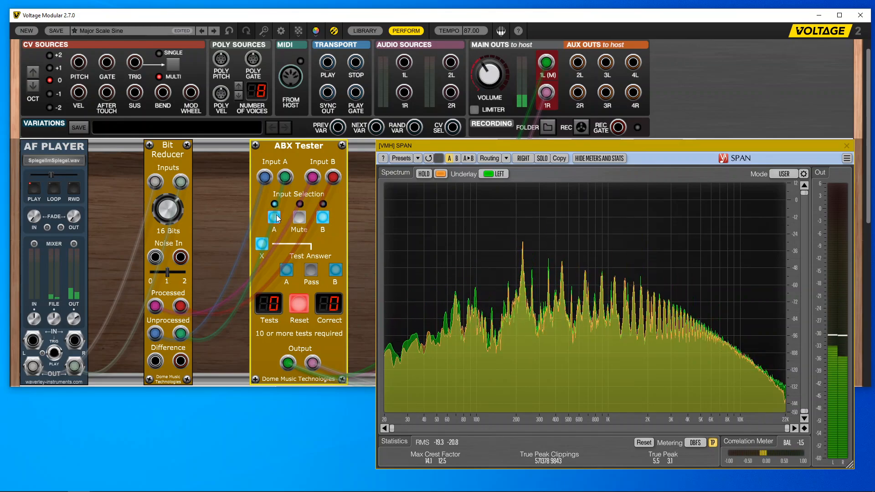
click(321, 219)
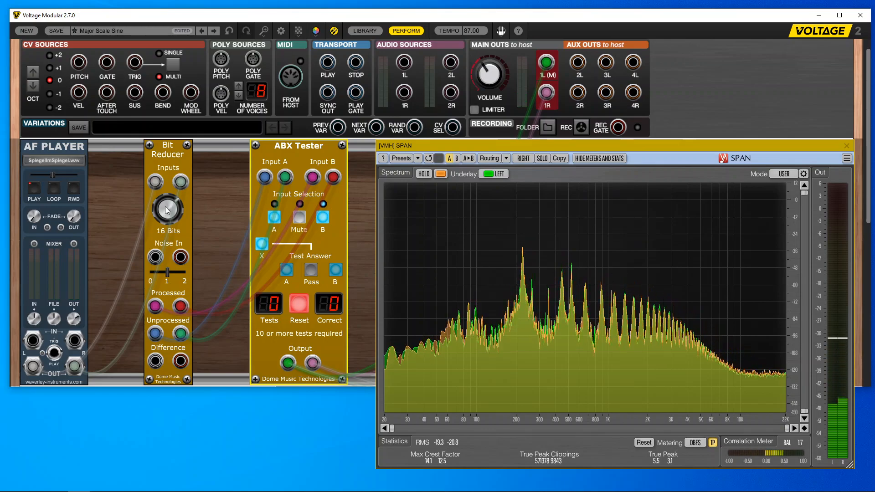
Lower the Bit Reducer's bit depth in two stages, to 14 bits and 12 bits.
mouse_move(166, 210)
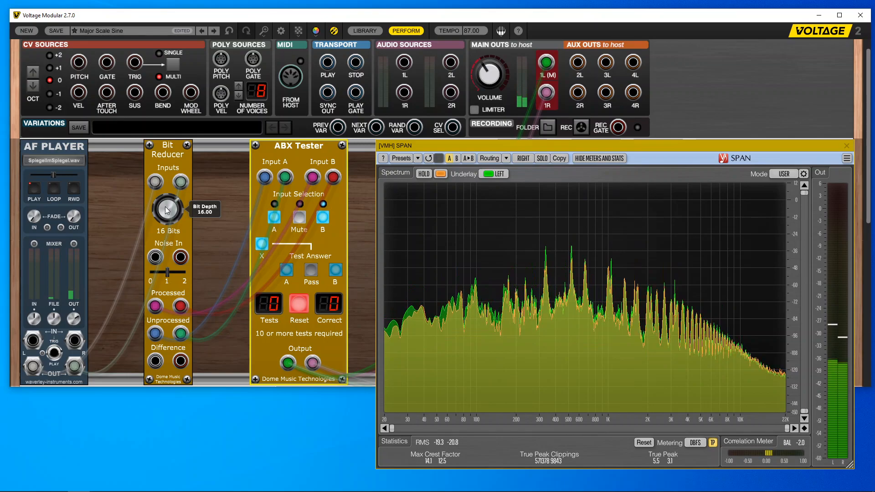
click(167, 210)
drag(167, 210, 164, 224)
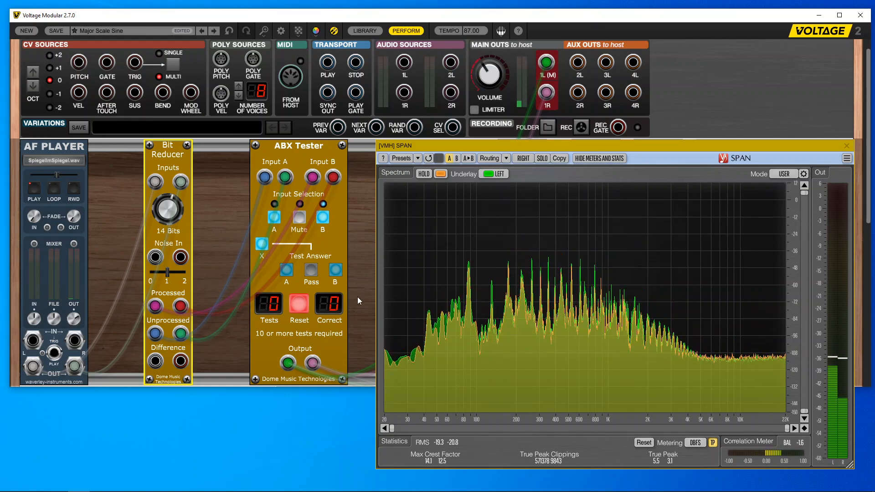
drag(171, 208, 173, 222)
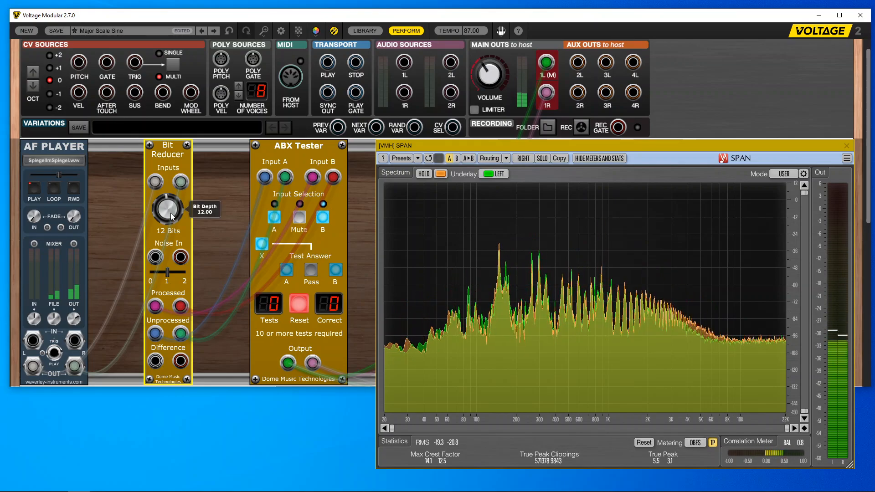
Compare ABX Tester inputs A and B at 12 bits, leaving B selected, and lower the Bit Reducer to 9 bits.
click(275, 217)
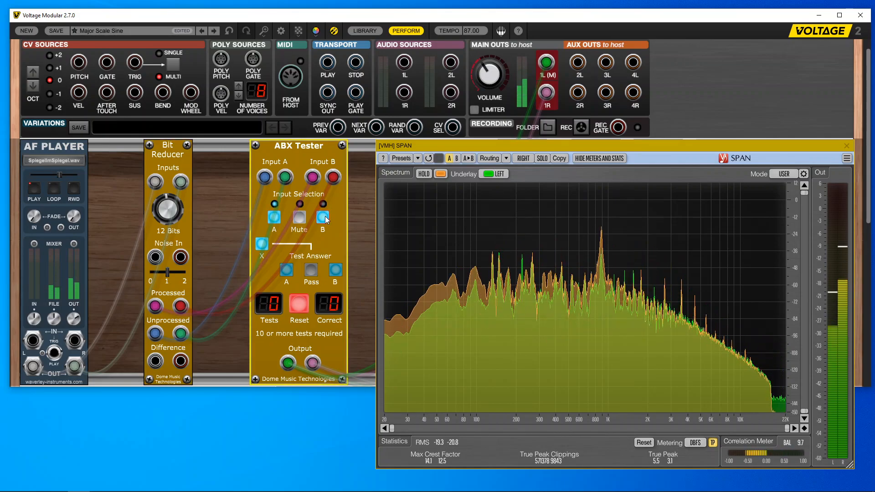
click(323, 217)
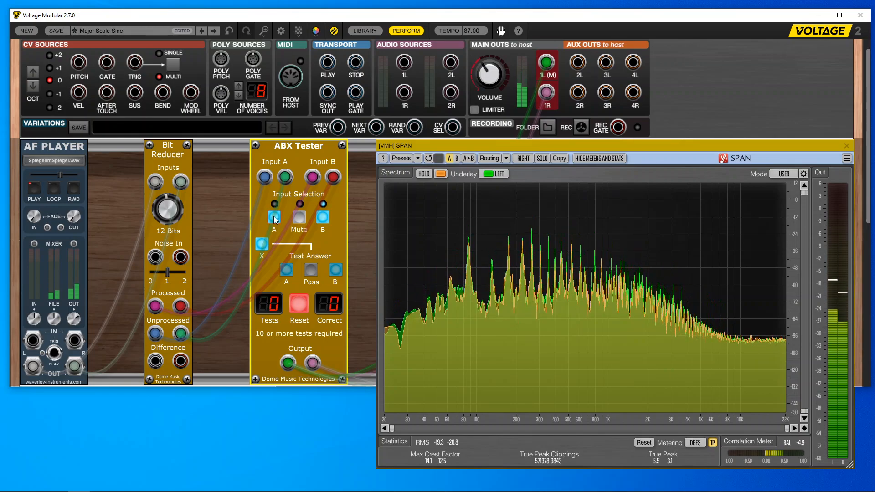
click(327, 217)
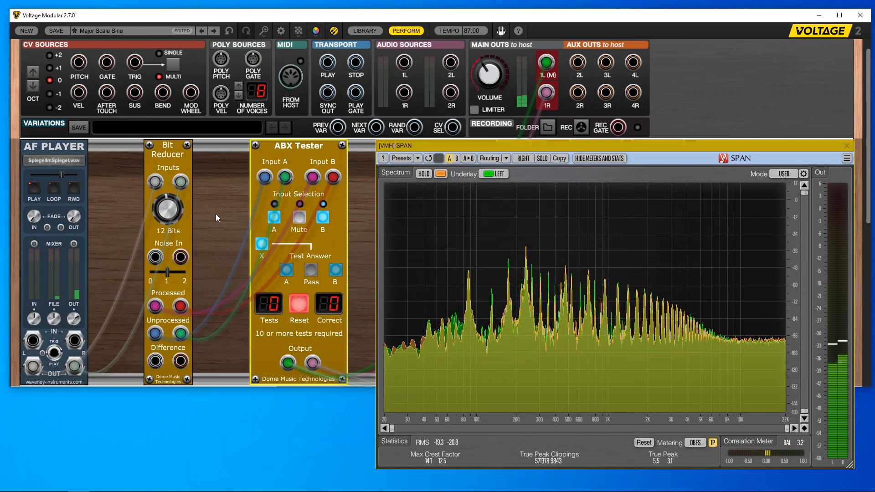
click(175, 212)
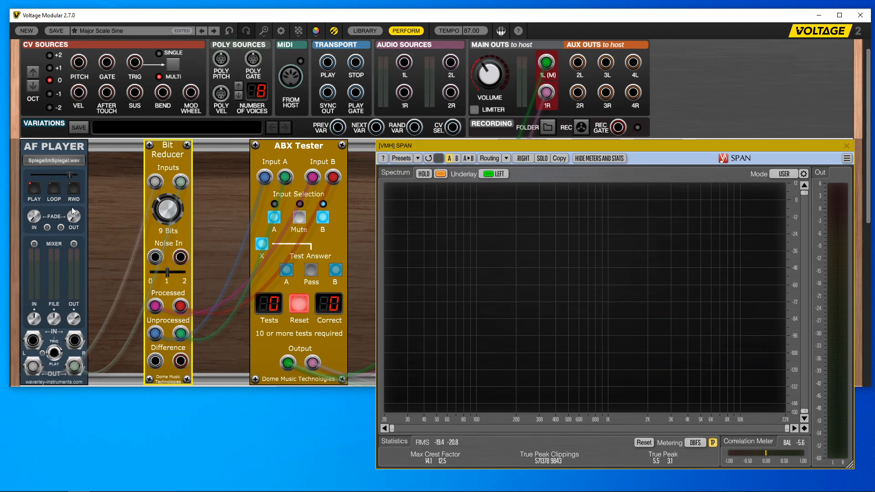
Stop and rewind the file in the AF Player, and move the SPAN window out of view.
click(36, 194)
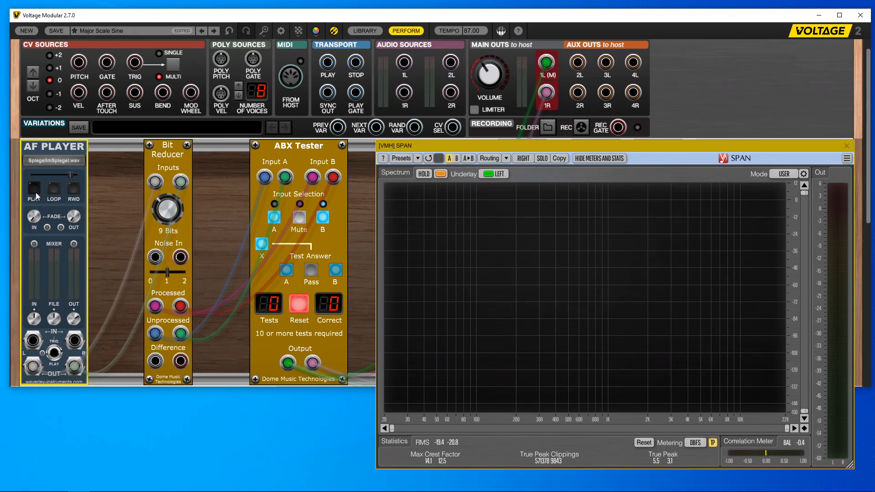
click(74, 192)
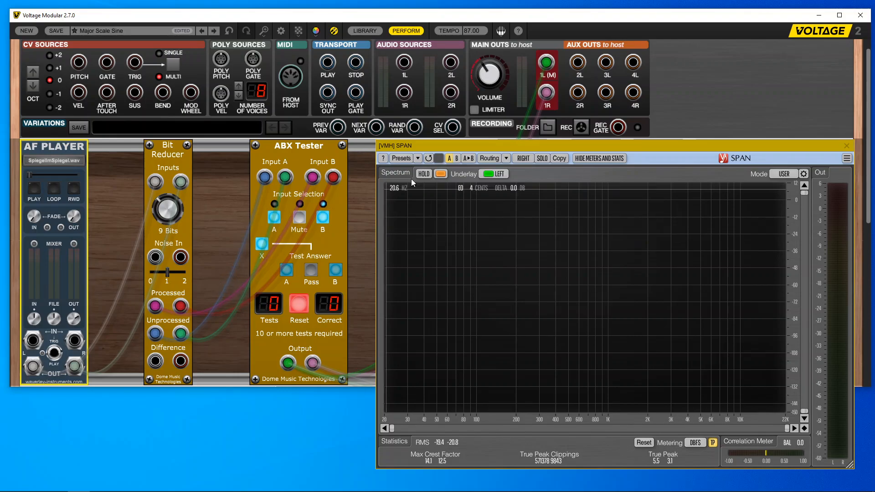
click(494, 144)
drag(494, 144, 0, 82)
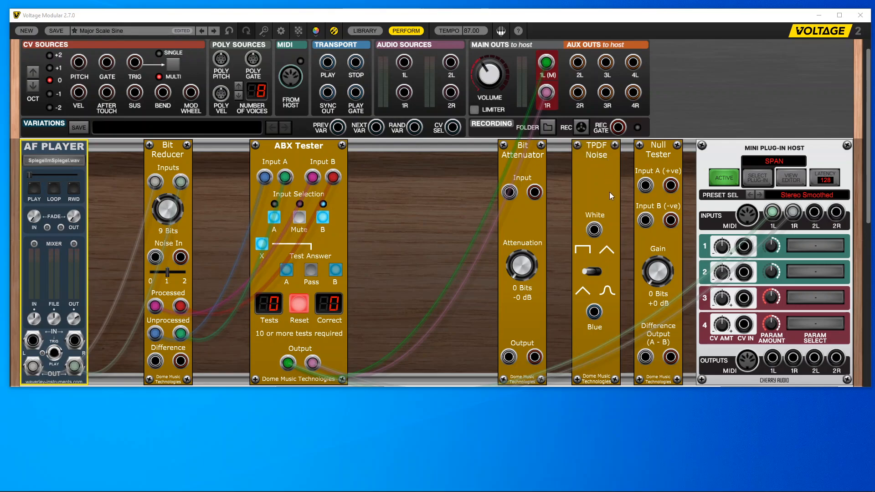
Patch the TPDF Noise module's White output to main outs 1R and 1L with its distribution switch on rectangular.
click(592, 273)
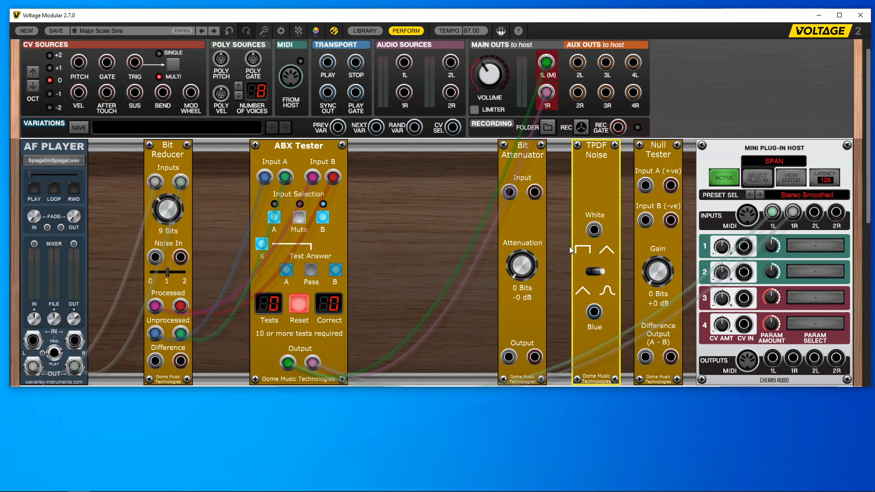
click(594, 272)
drag(594, 230, 546, 92)
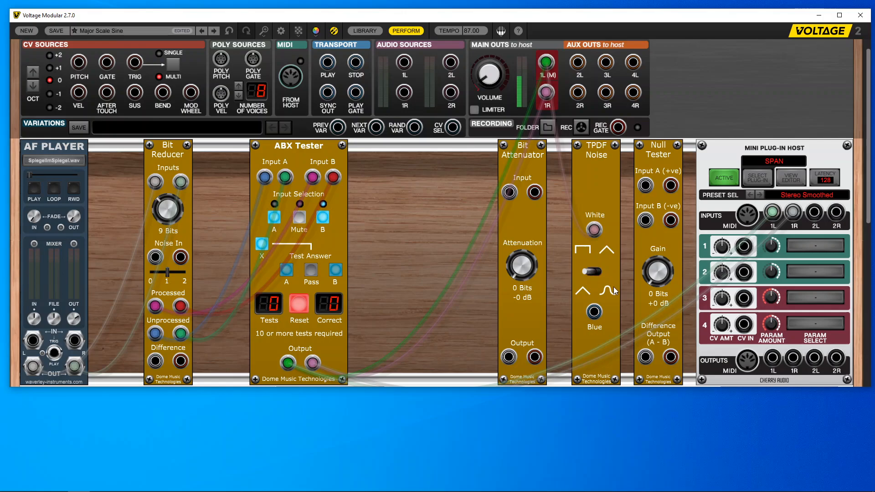
mouse_move(545, 93)
drag(554, 108, 597, 234)
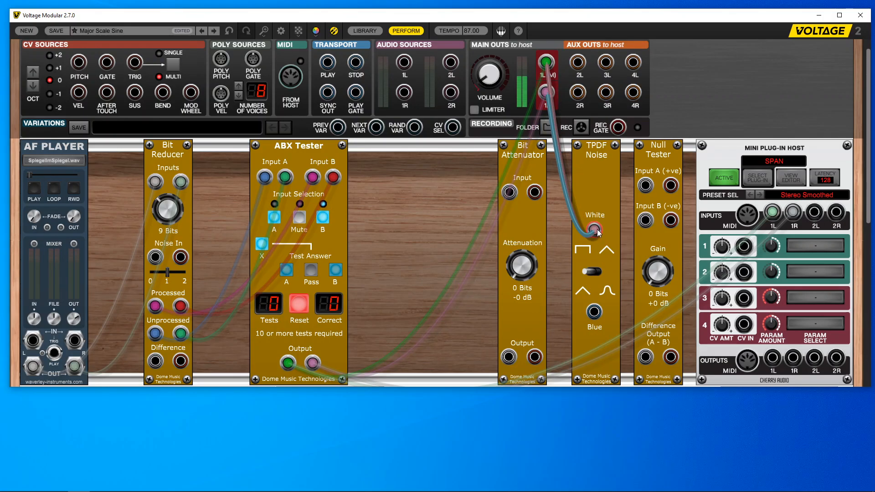
Compare the TPDF Noise module's rectangular and triangular white noise, leaving the distribution switch on triangular.
click(596, 270)
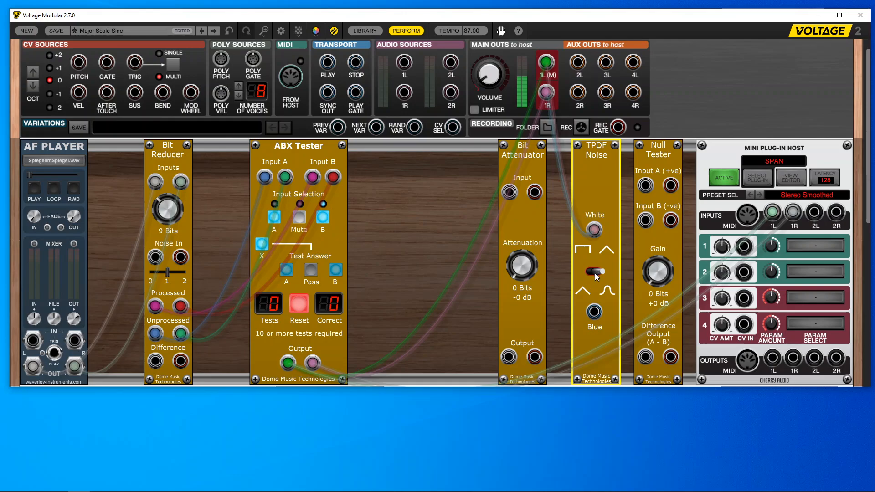
click(593, 273)
click(592, 273)
Unplug the noise cables from main outs 1L and 1R, and move TPDF Noise between the AF Player and Bit Reducer.
mouse_move(548, 63)
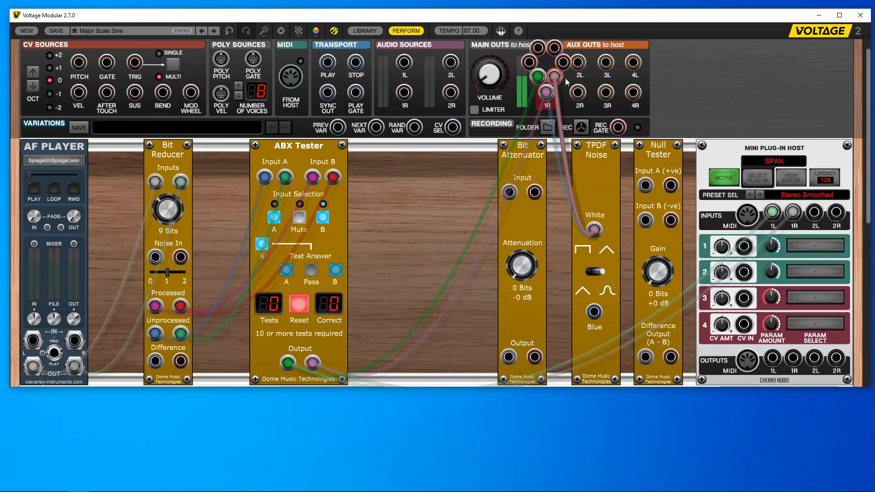
mouse_move(548, 92)
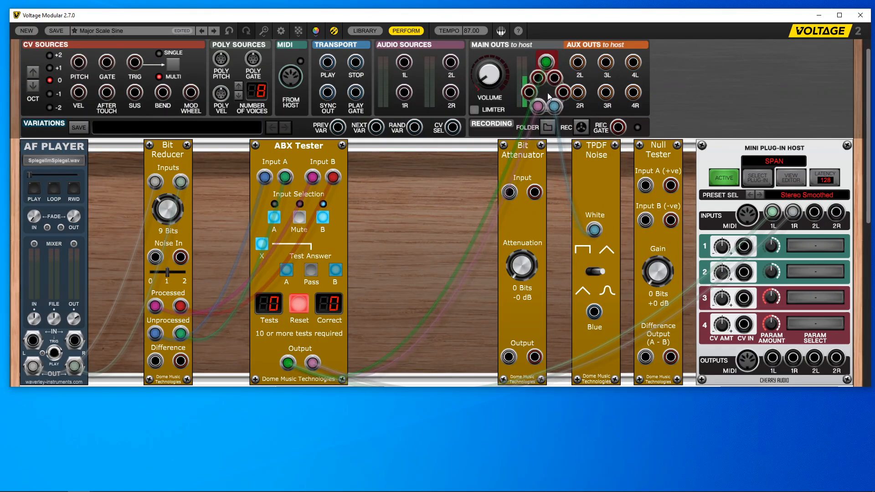
drag(555, 107, 118, 142)
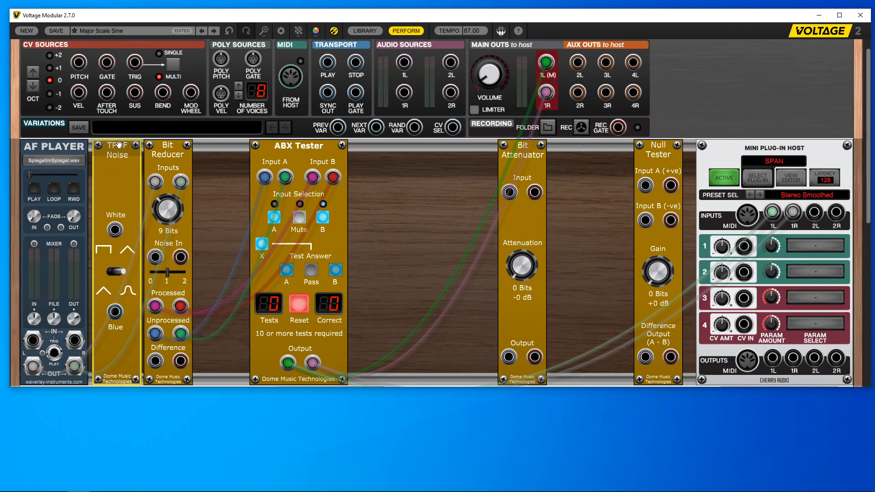
Patch the TPDF Noise White output into both Bit Reducer noise inputs and bring the SPAN window back into view.
mouse_move(115, 230)
mouse_down()
mouse_move(155, 257)
mouse_move(117, 230)
mouse_up()
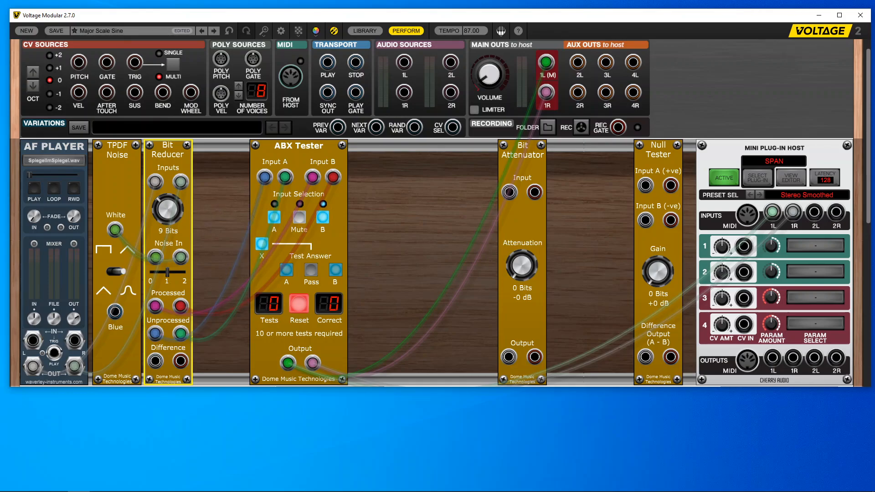
drag(0, 64, 665, 100)
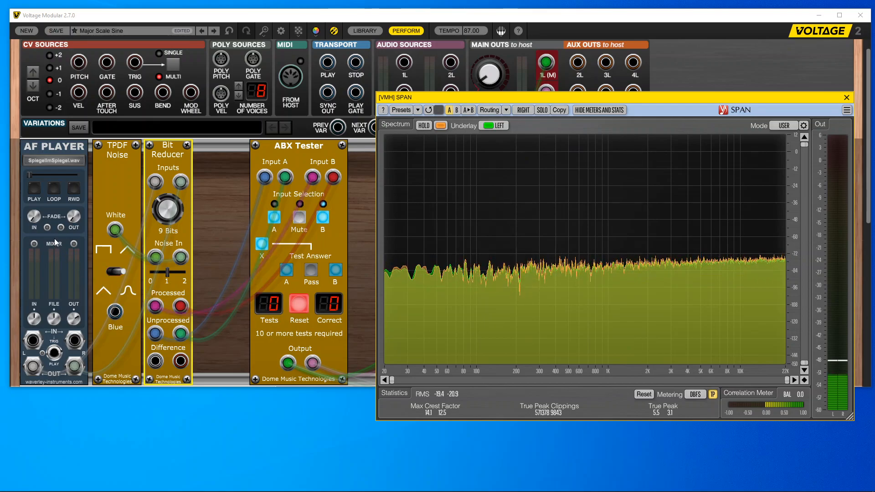
Start SpiegelimSpiegel.wav playing in the AF Player and adjust the main output volume.
click(49, 160)
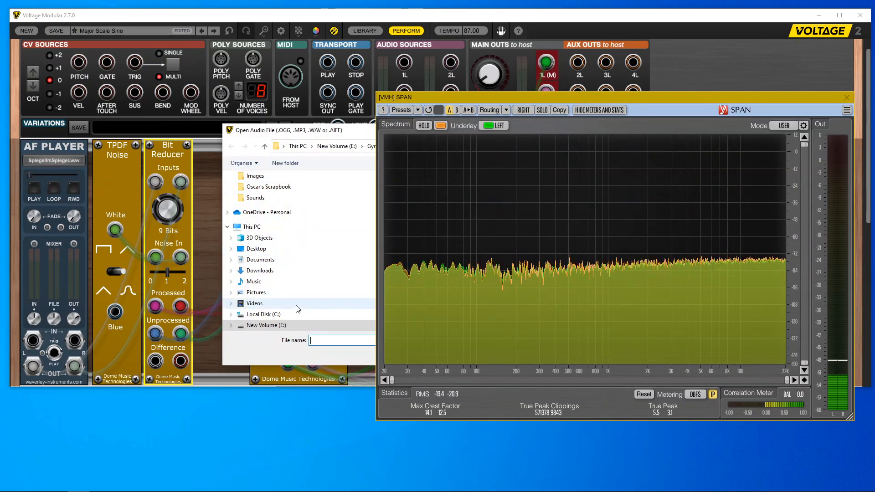
drag(364, 132, 19, 139)
click(286, 363)
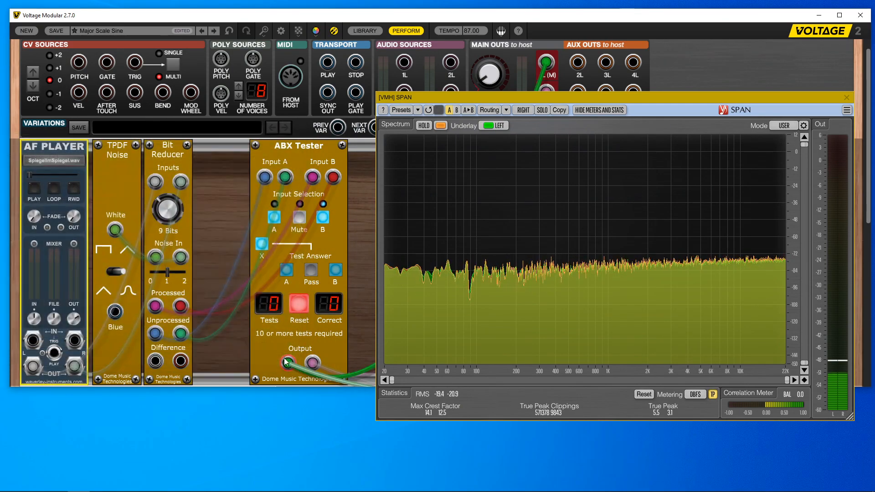
click(32, 188)
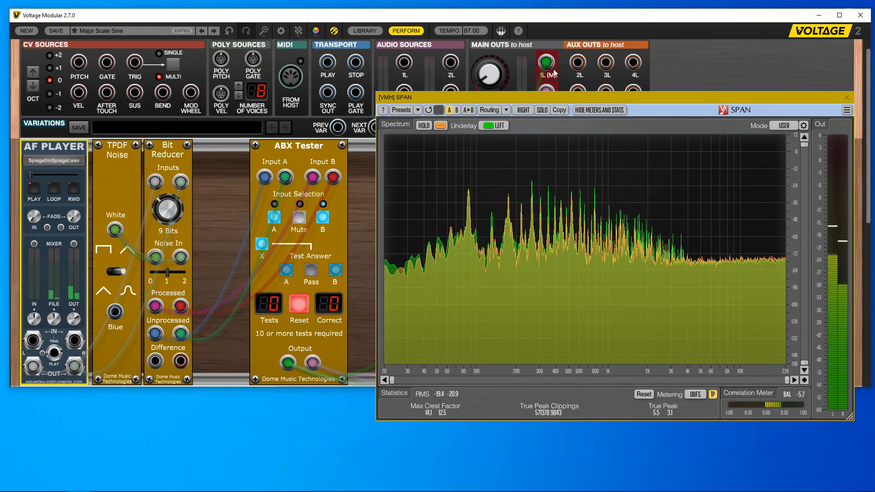
drag(491, 76, 496, 42)
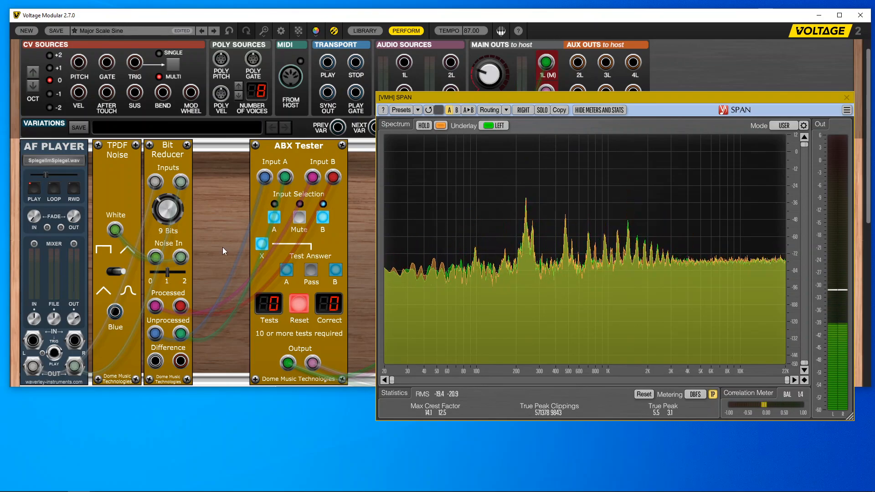
Turn the Bit Reducer's dither noise down to 0 and lower its bit depth to 8 and finally 7 bits.
click(169, 279)
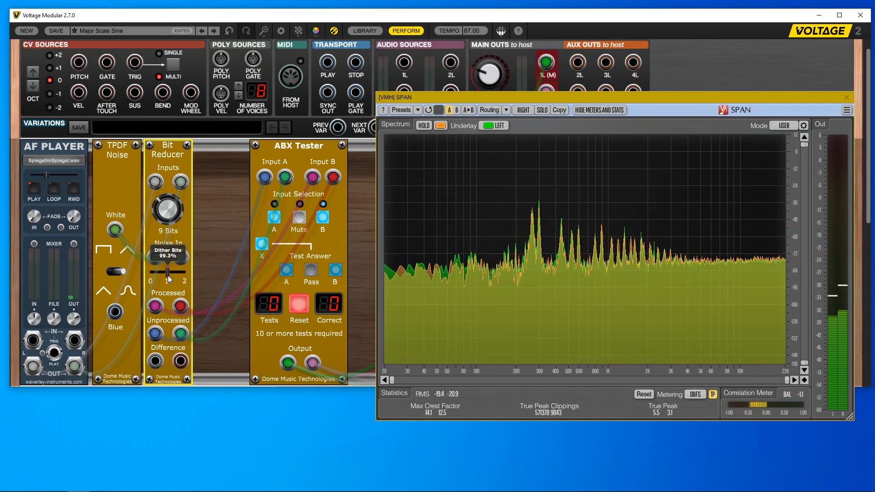
drag(168, 278, 152, 272)
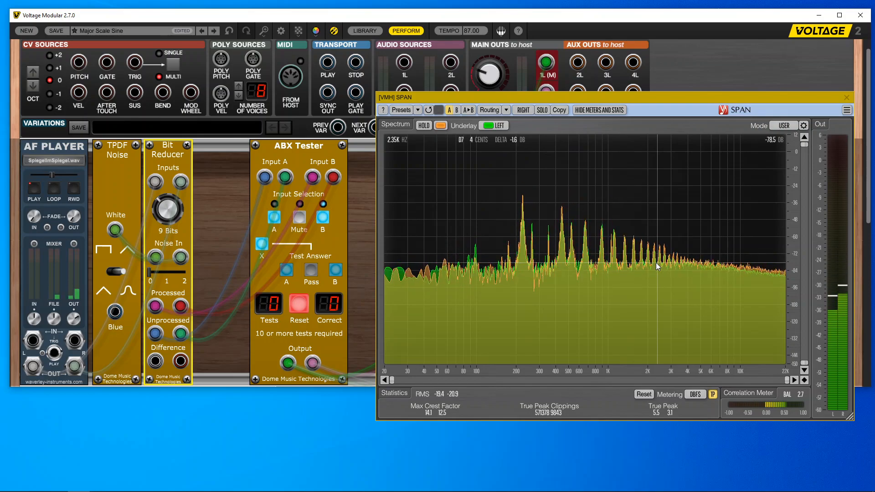
drag(167, 211, 166, 215)
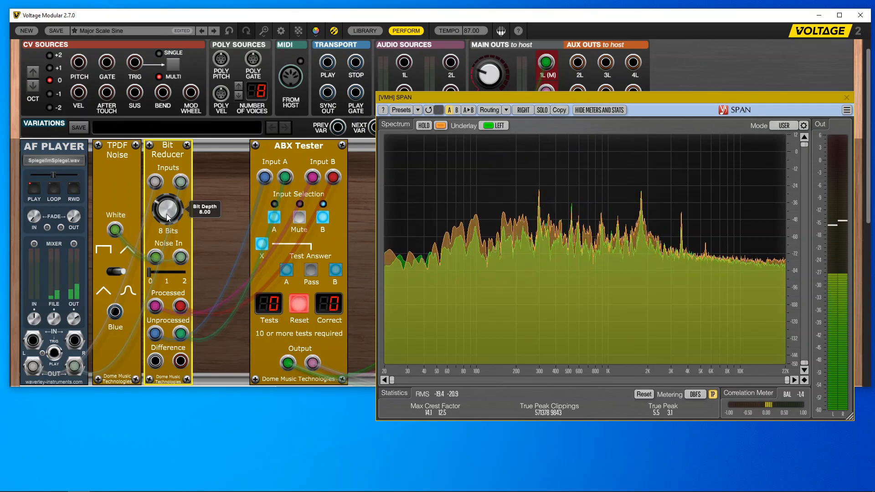
scroll(167, 218, down, 1)
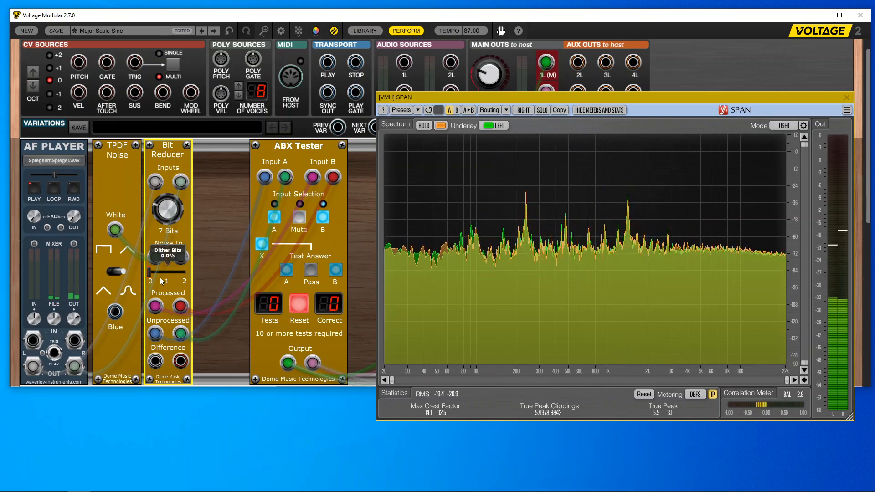
Set the Bit Reducer's dither noise back to about 1 and raise its bit depth through 12 to 16 bits.
drag(150, 275, 168, 278)
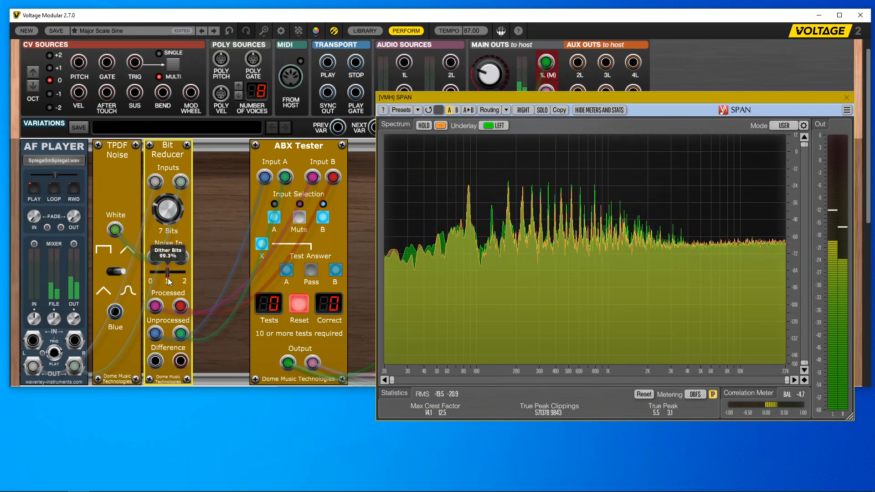
drag(168, 277, 169, 276)
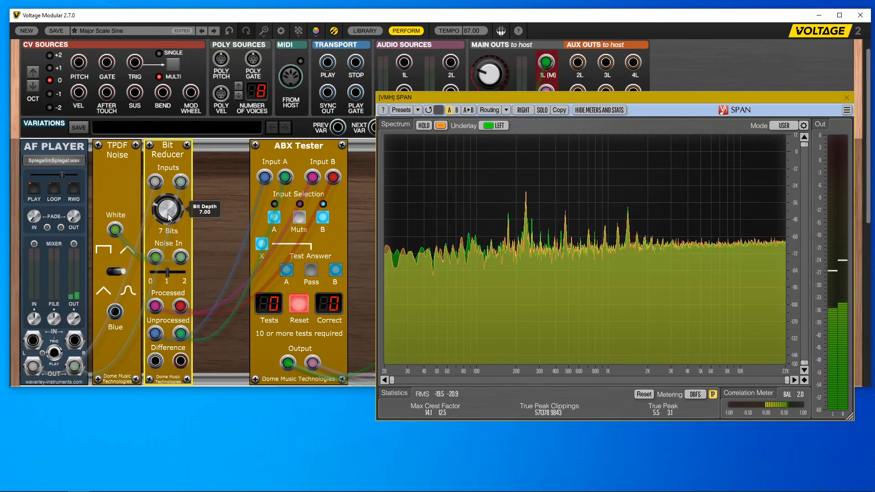
drag(169, 201, 171, 196)
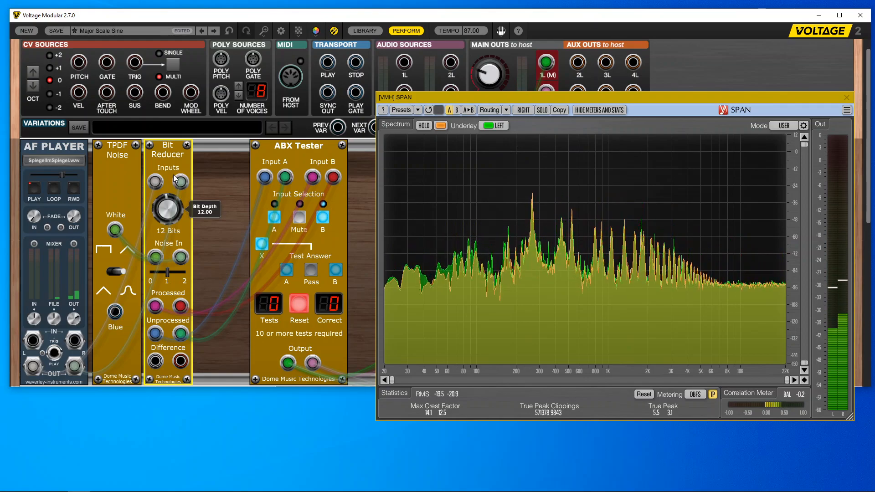
drag(175, 168, 174, 150)
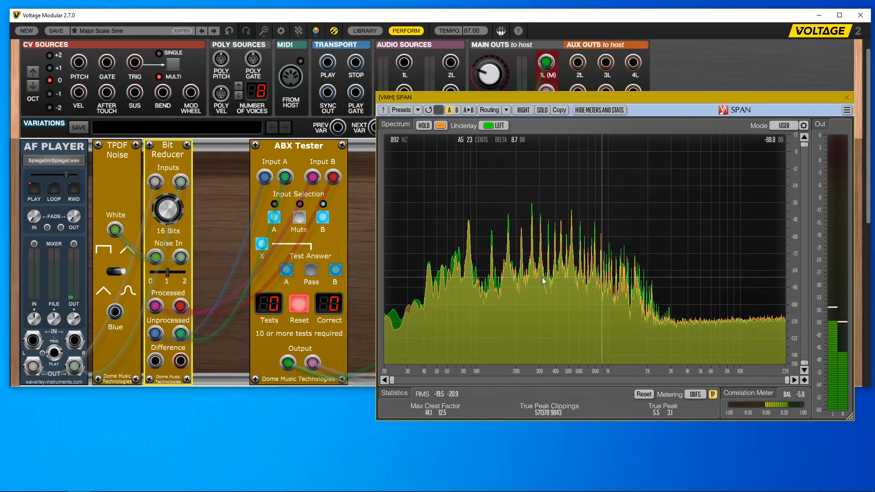
Compare ABX Tester inputs A and B at 16 bits, finishing on B, and stop the AF Player.
click(275, 217)
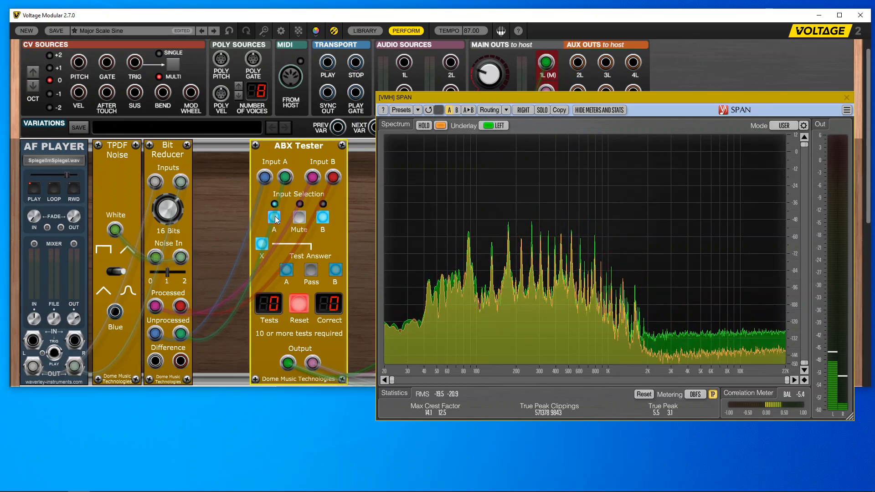
click(323, 217)
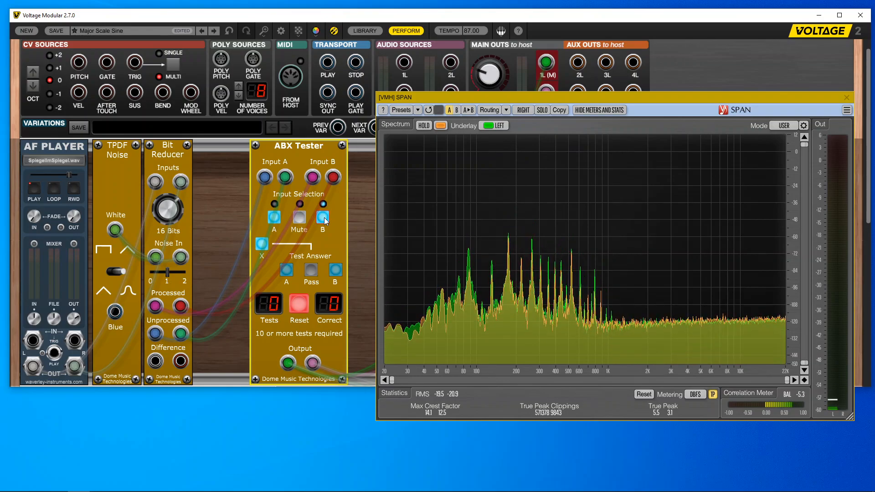
click(34, 196)
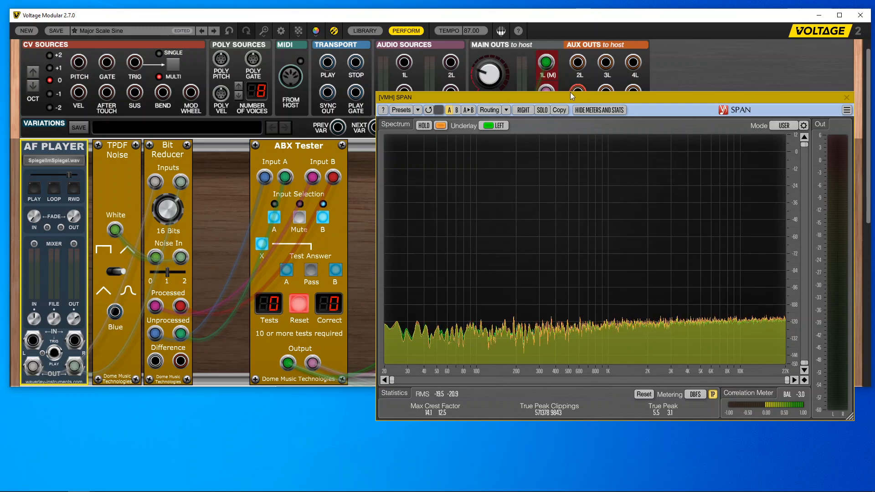
Move the SPAN window below the rack and place the Null Tester between the ABX Tester and Bit Attenuator.
drag(569, 99, 558, 406)
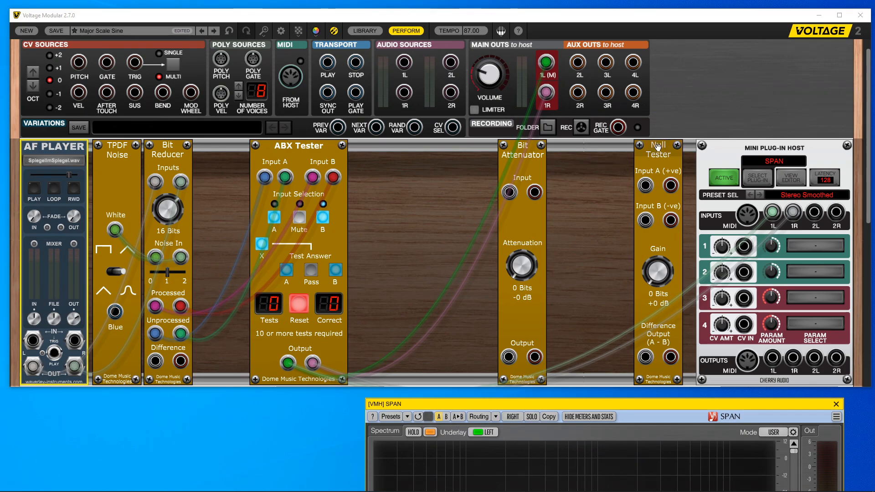
drag(660, 146, 402, 147)
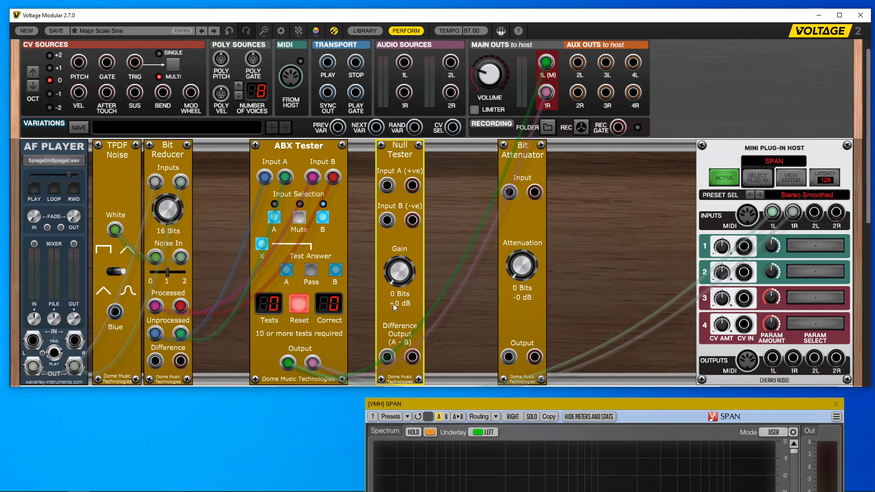
Move the ABX Tester's output cables to the Null Tester's difference outputs and patch the ABX outputs into Null Tester Input A.
click(315, 363)
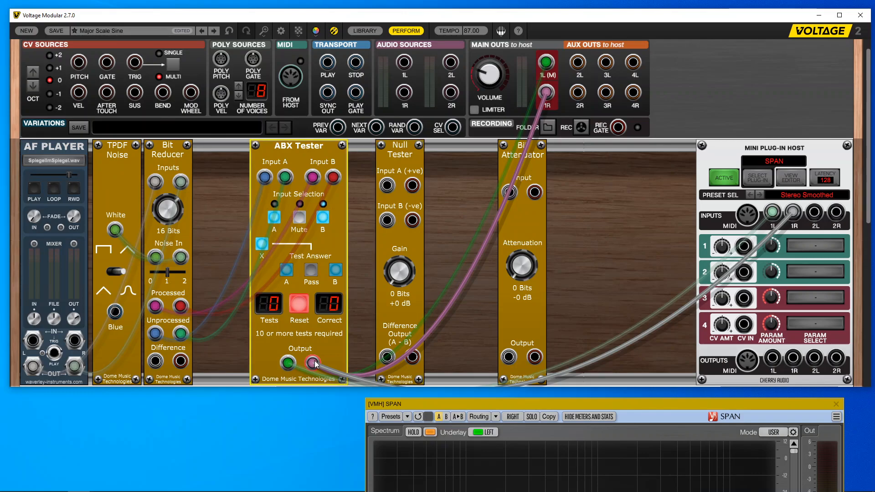
drag(315, 363, 413, 359)
drag(289, 363, 387, 357)
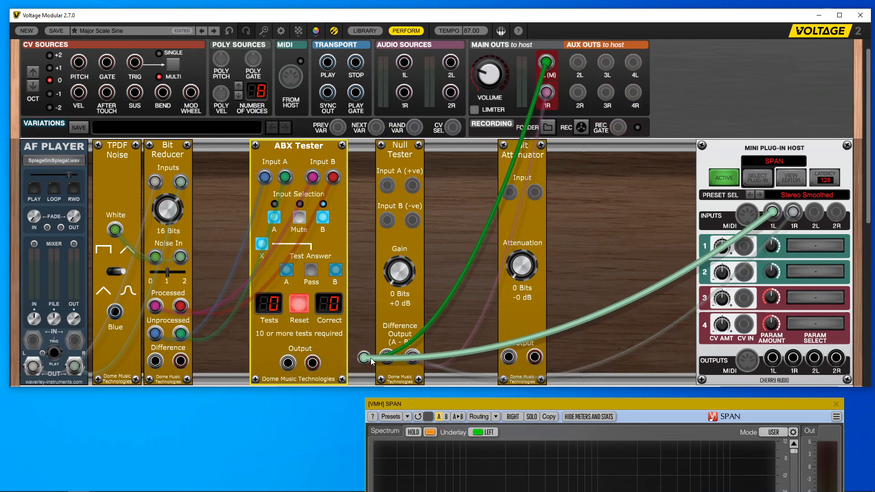
drag(387, 186, 416, 179)
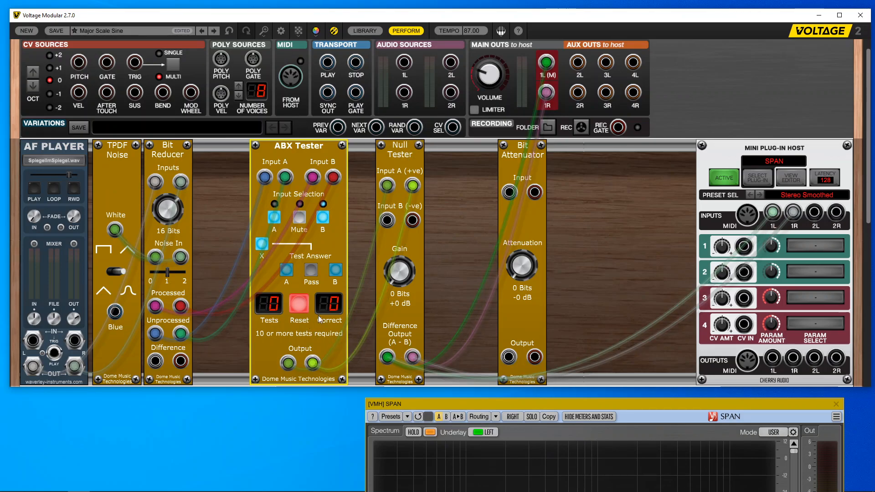
Set the Null Tester gain to 6 bits (+36 dB) and resume playback with SPAN placed beside the Null Tester.
drag(405, 279, 401, 262)
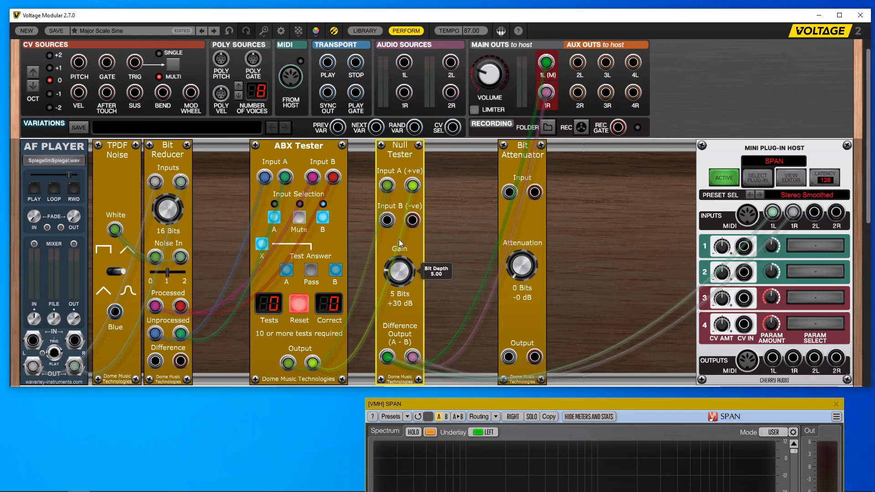
drag(537, 403, 537, 78)
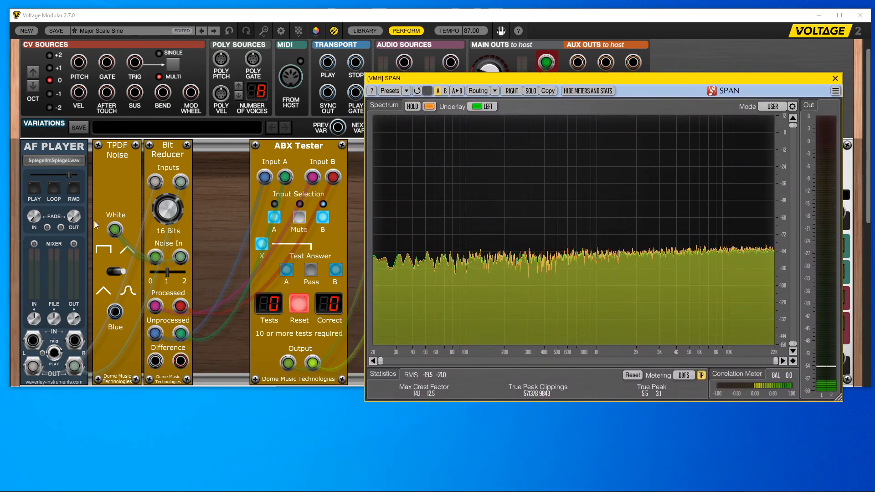
click(34, 193)
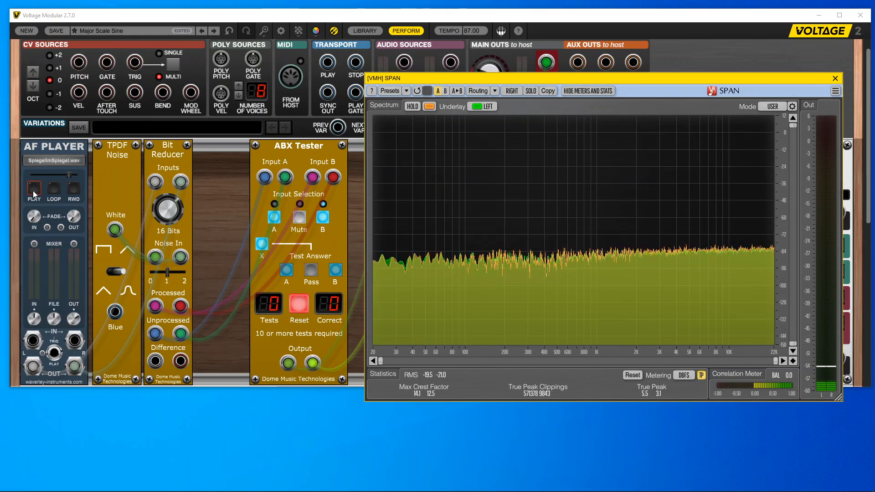
click(33, 193)
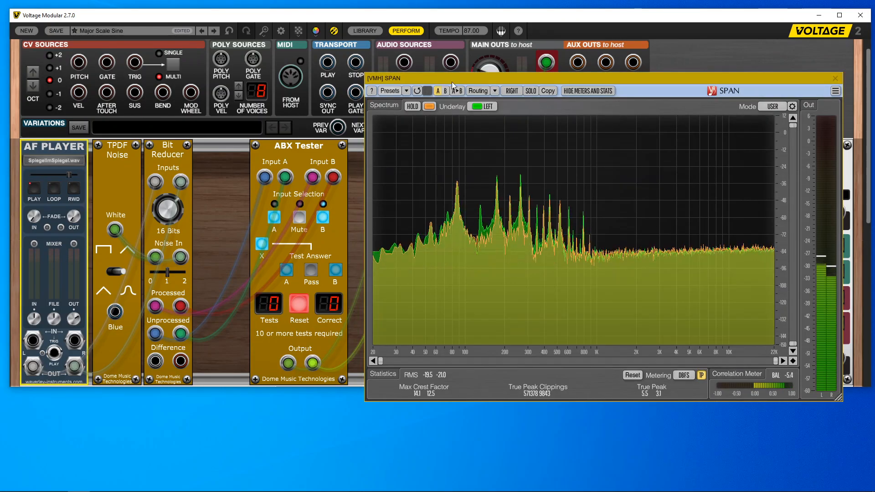
drag(502, 78, 575, 56)
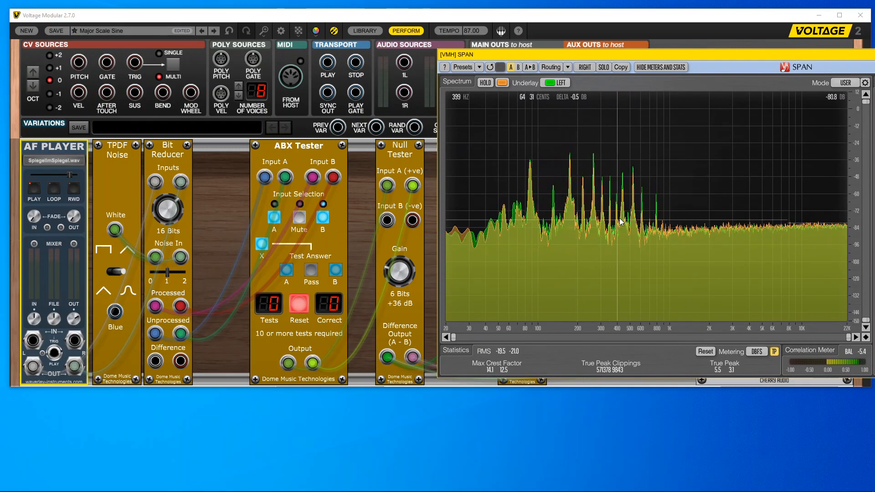
Compare ABX inputs A and B through the Null Tester, and raise its gain to 10 bits (+60 dB) on input B.
click(273, 215)
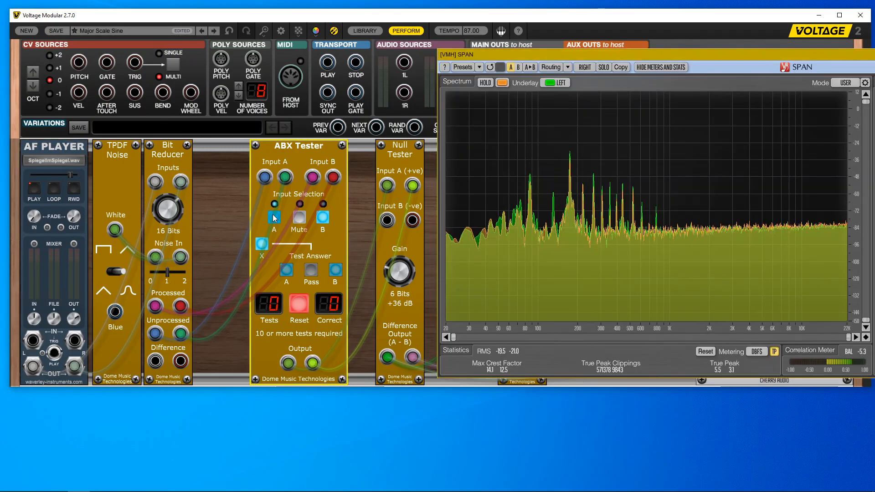
click(323, 218)
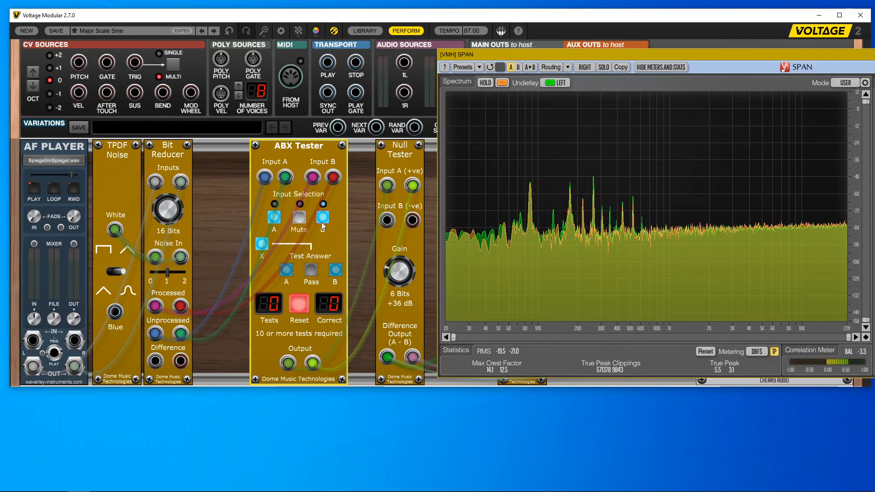
drag(398, 262, 398, 242)
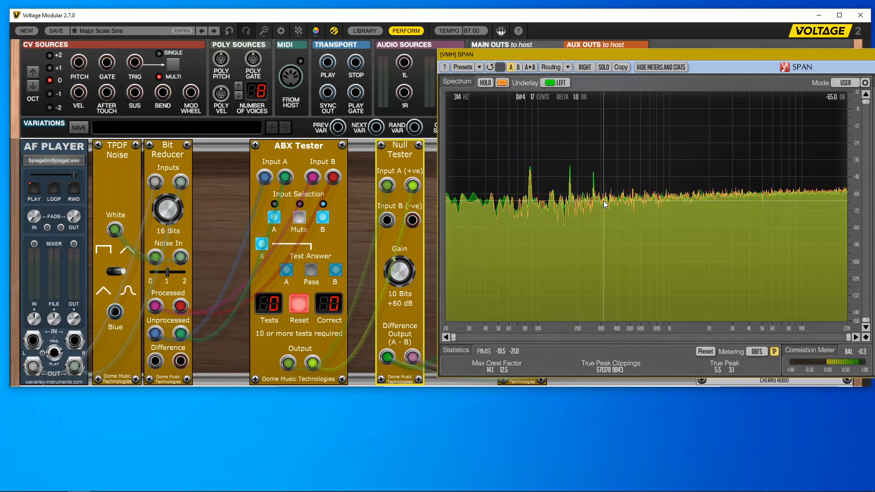
Compare the boosted 16-bit signal with the Bit Reducer's dither noise at 0 and at about 1.
drag(168, 274, 95, 282)
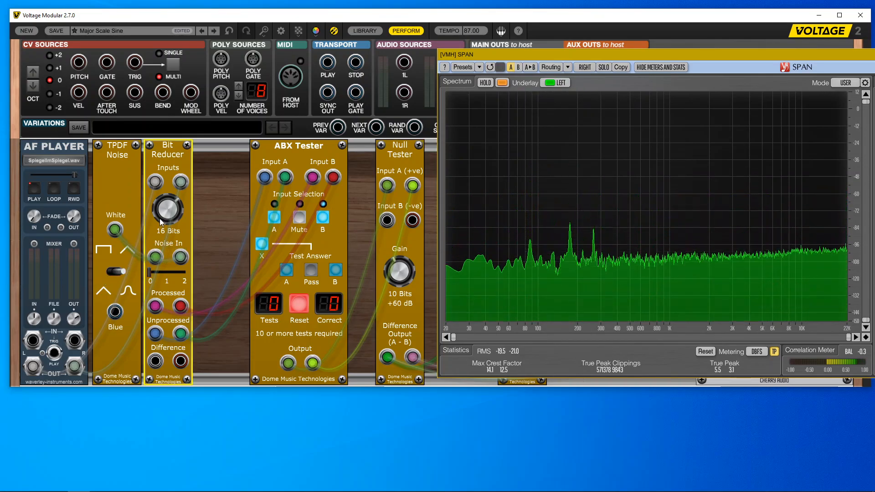
click(75, 179)
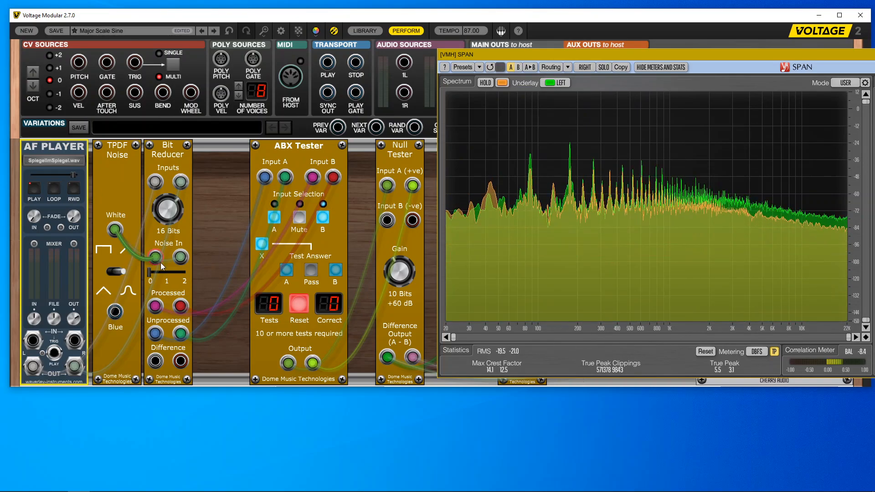
drag(150, 272, 162, 272)
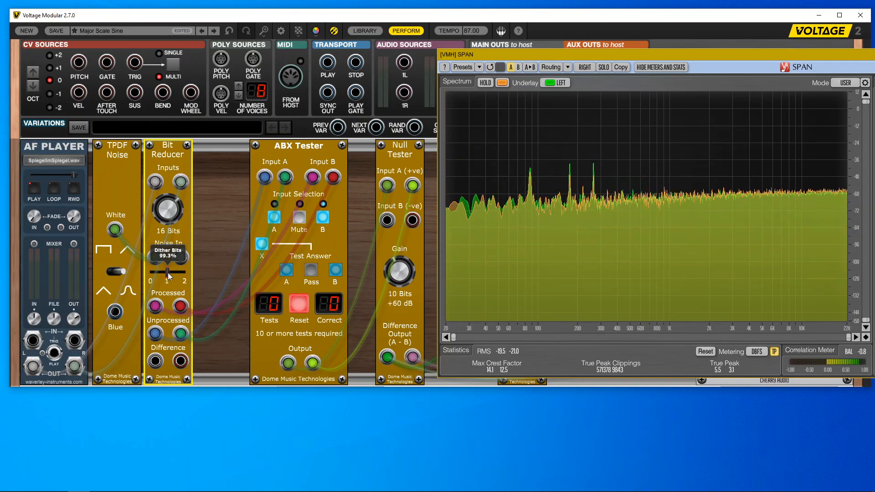
drag(167, 272, 175, 264)
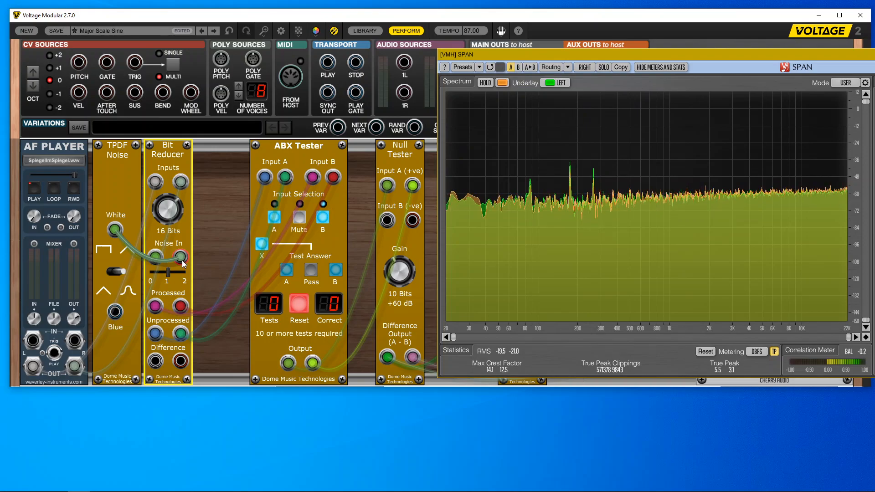
Monitor ABX input A with the Null Tester gain at 13 bits (+78 dB), and move SPAN clear of the Bit Attenuator.
click(274, 217)
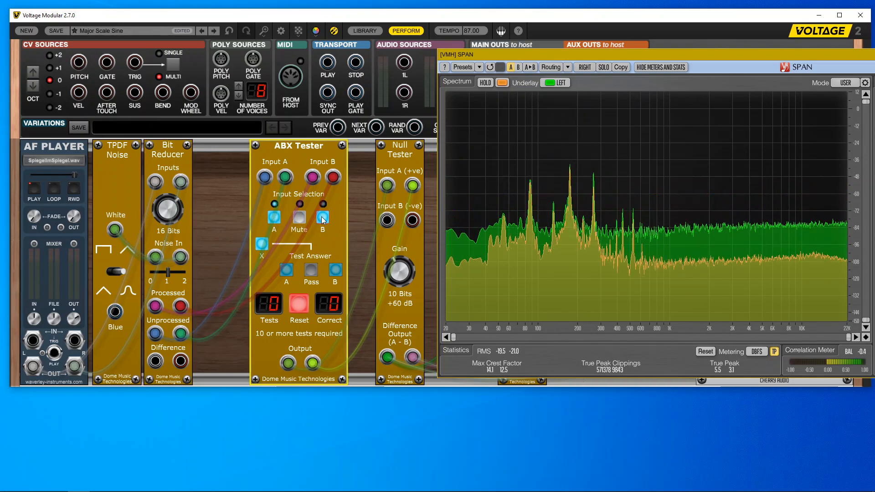
mouse_move(389, 266)
mouse_down()
mouse_move(400, 248)
mouse_move(401, 256)
mouse_up()
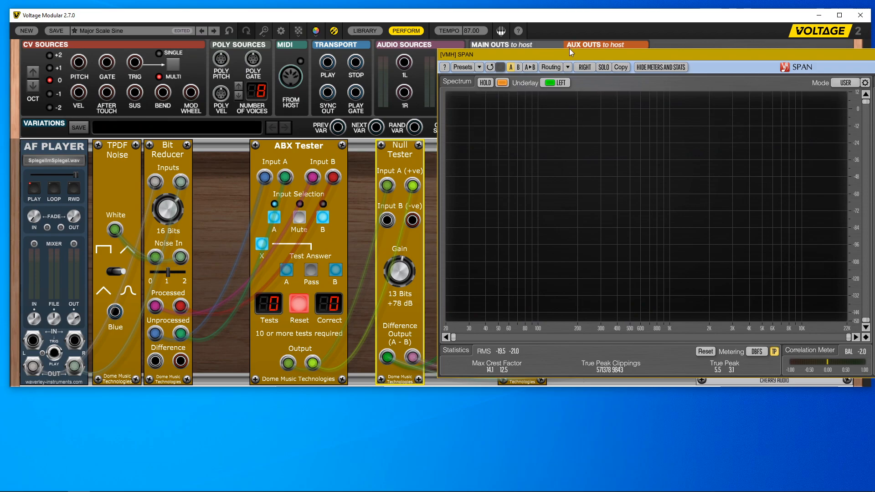
drag(568, 54, 723, 191)
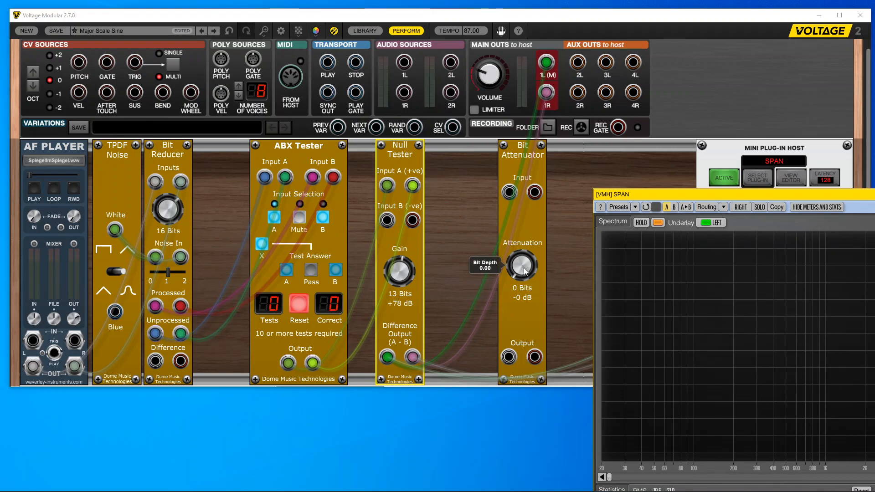
Delete the AF Player module and move the Bit Attenuator into its place beside the TPDF Noise module.
mouse_move(520, 269)
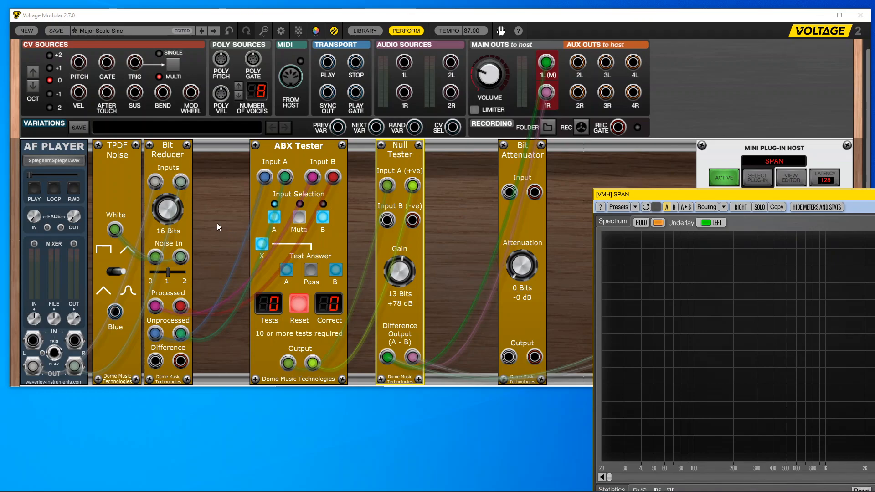
click(64, 146)
key(Delete)
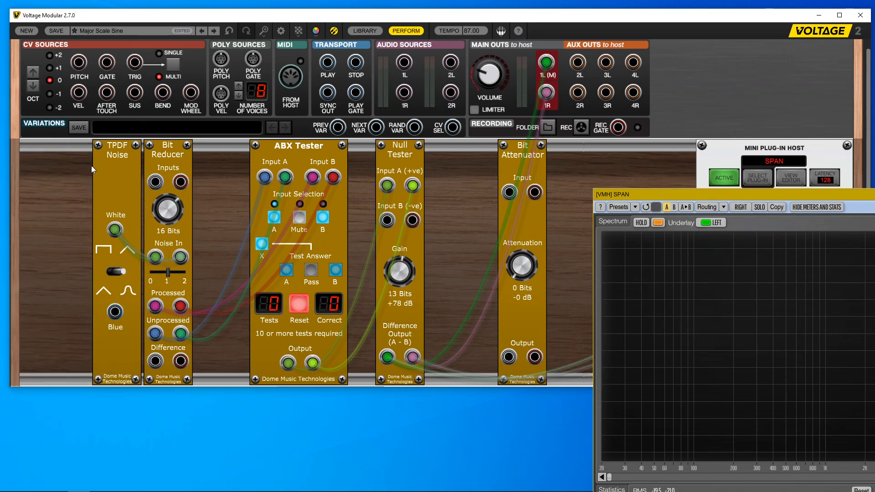
scroll(299, 360, down, 10)
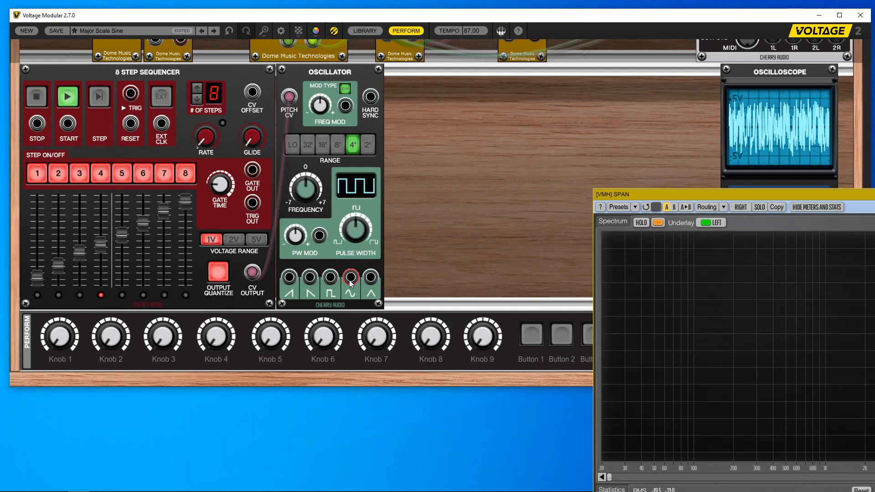
scroll(573, 119, up, 8)
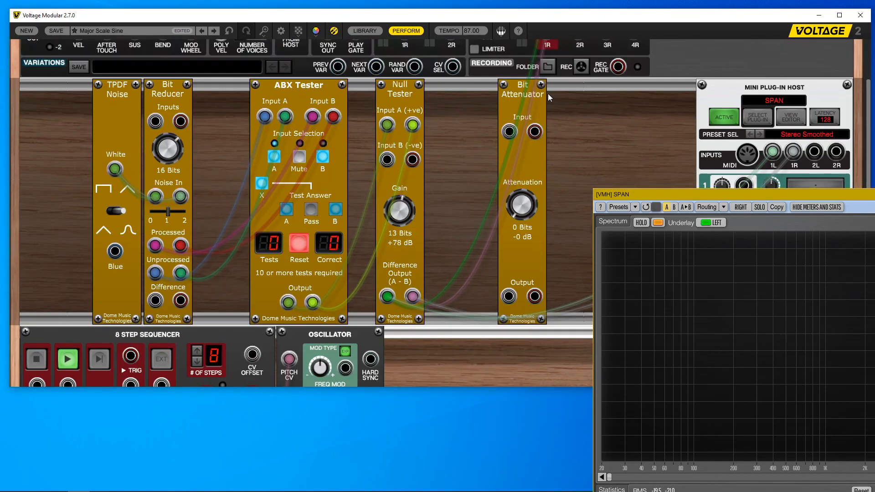
drag(524, 87, 55, 85)
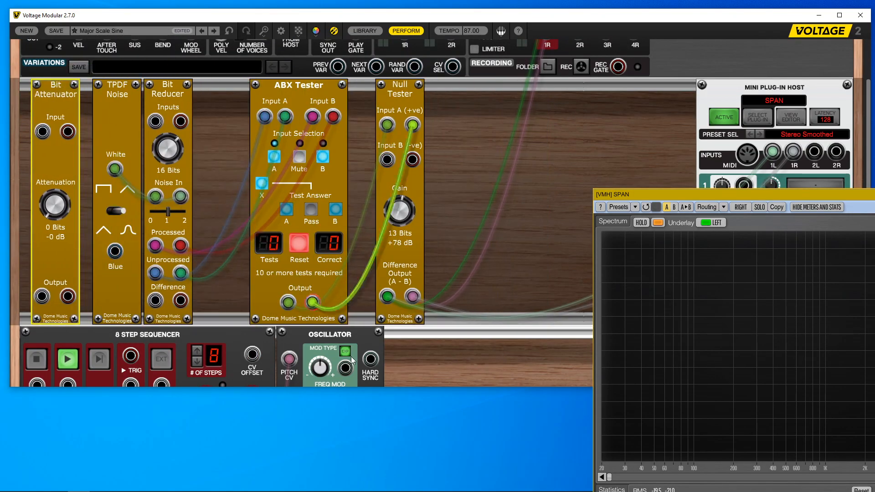
Patch the Oscillator's sine output into both Bit Attenuator inputs.
scroll(548, 177, down, 5)
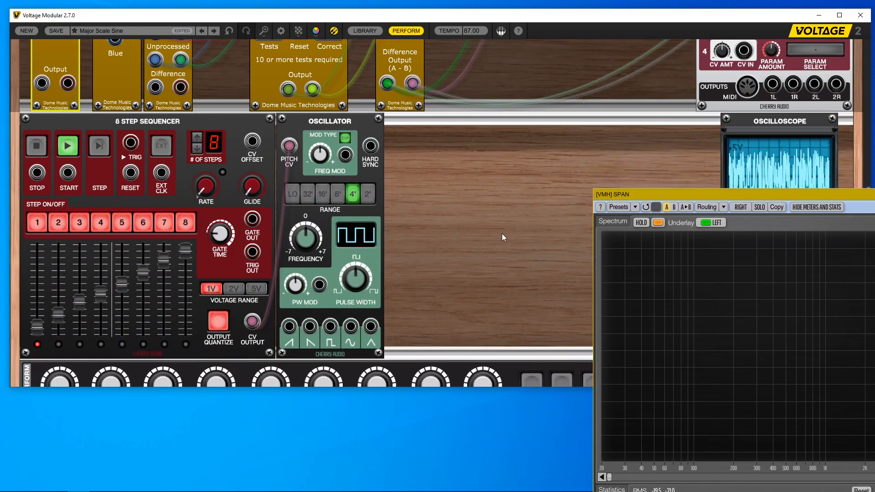
click(351, 329)
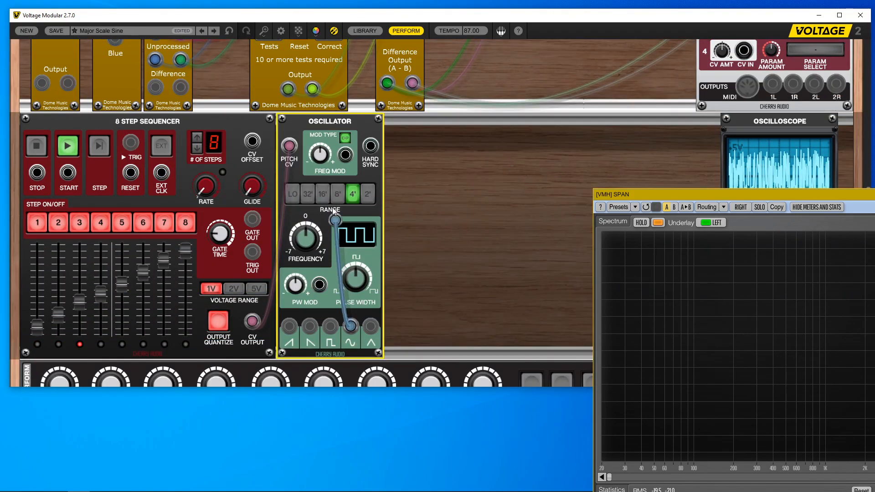
scroll(46, 214, up, 7)
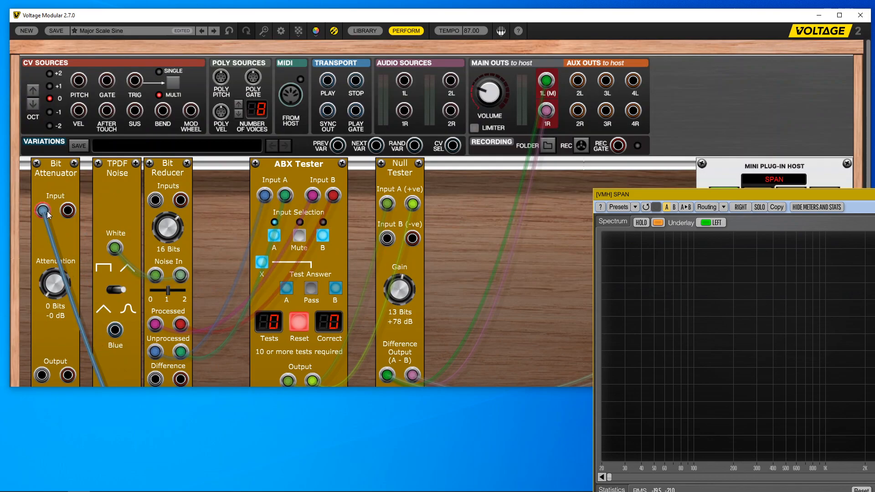
drag(69, 210, 351, 283)
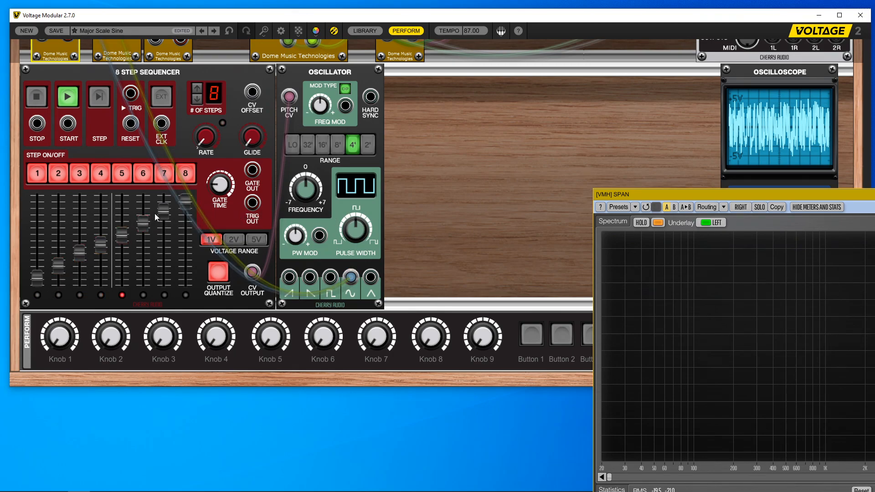
Set the Bit Attenuator to 12 bits (-72 dB) and the Null Tester gain to 0 bits (+0 dB).
scroll(459, 227, up, 6)
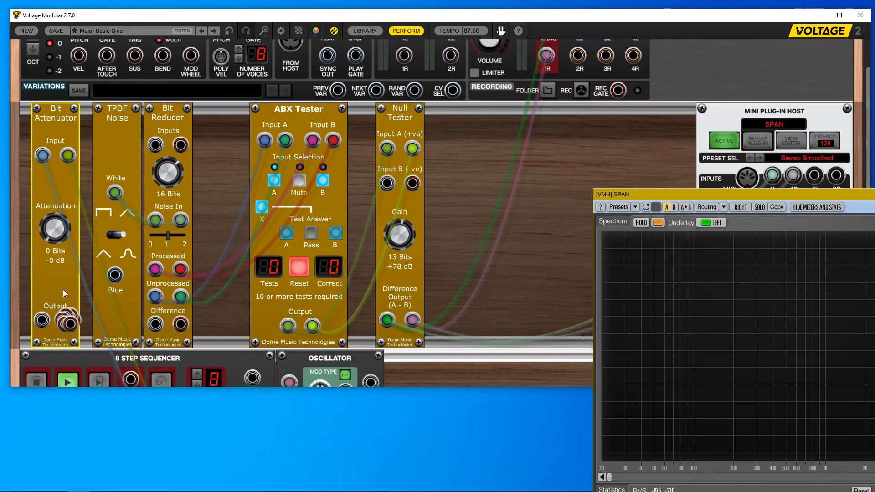
drag(55, 232, 49, 190)
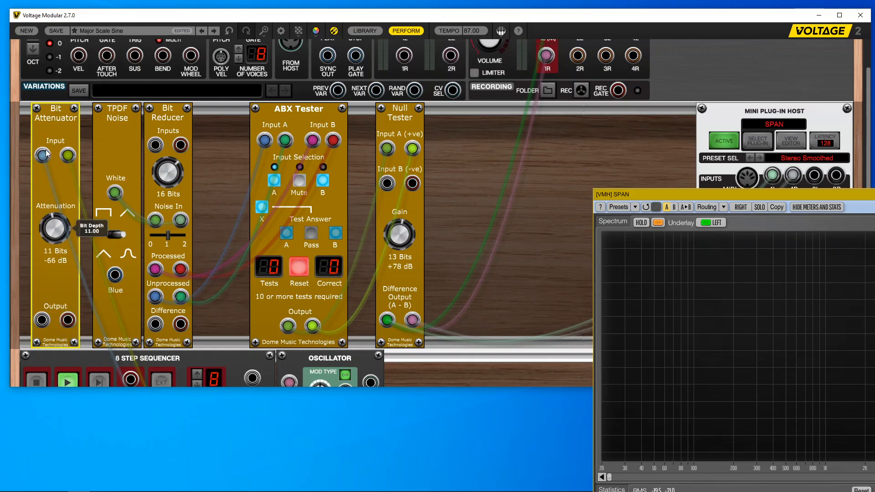
drag(44, 138, 42, 142)
drag(404, 238, 407, 359)
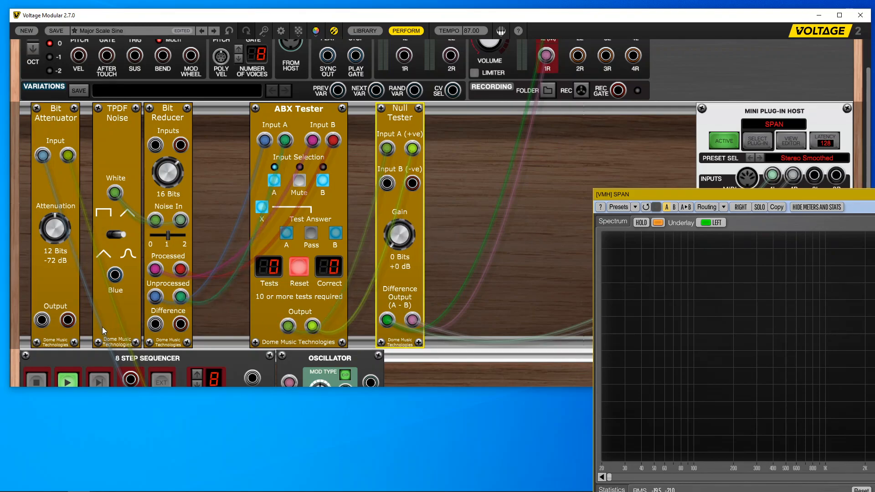
Patch both Bit Attenuator outputs into the Bit Reducer inputs and place SPAN beside the Null Tester.
mouse_move(69, 320)
mouse_down()
mouse_move(153, 209)
mouse_move(181, 146)
mouse_move(42, 320)
mouse_up()
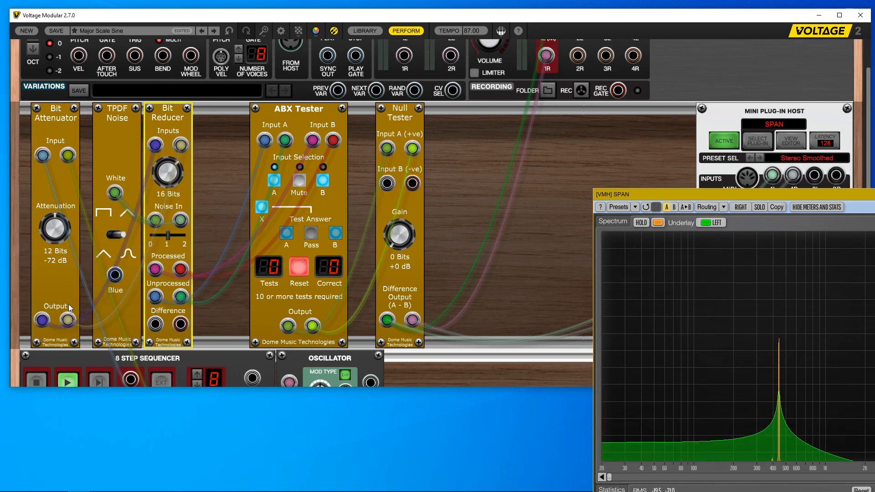
drag(773, 198, 576, 91)
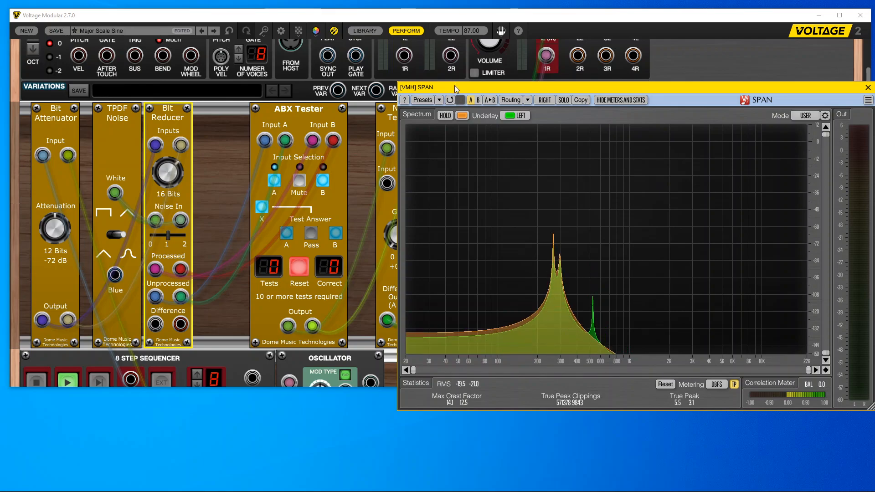
drag(455, 85, 552, 80)
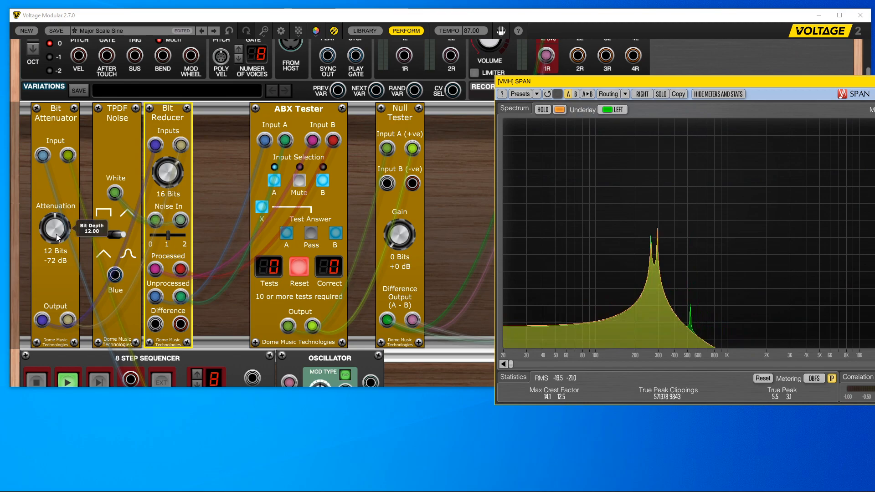
drag(791, 83, 471, 69)
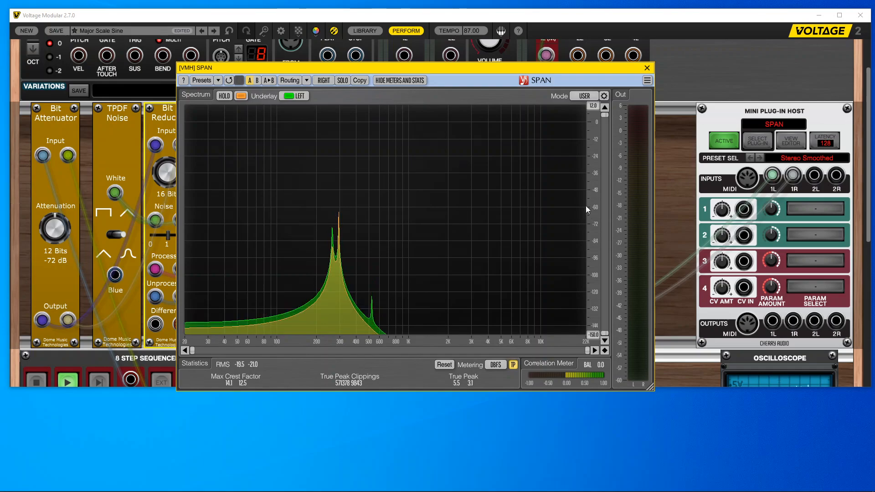
drag(482, 68, 669, 65)
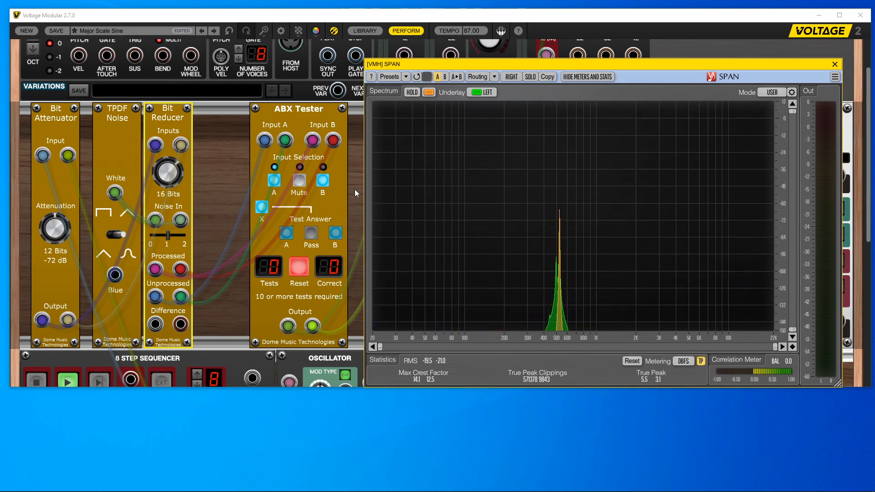
drag(427, 65, 515, 143)
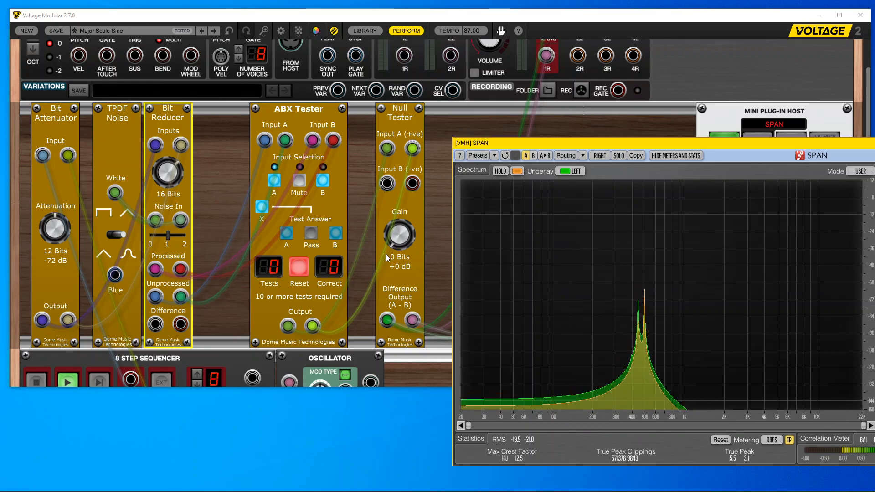
Inspect ABX input A's spectrum at a Null Tester gain of 9 bits (+54 dB), and return the gain to 0 bits.
drag(409, 239, 406, 173)
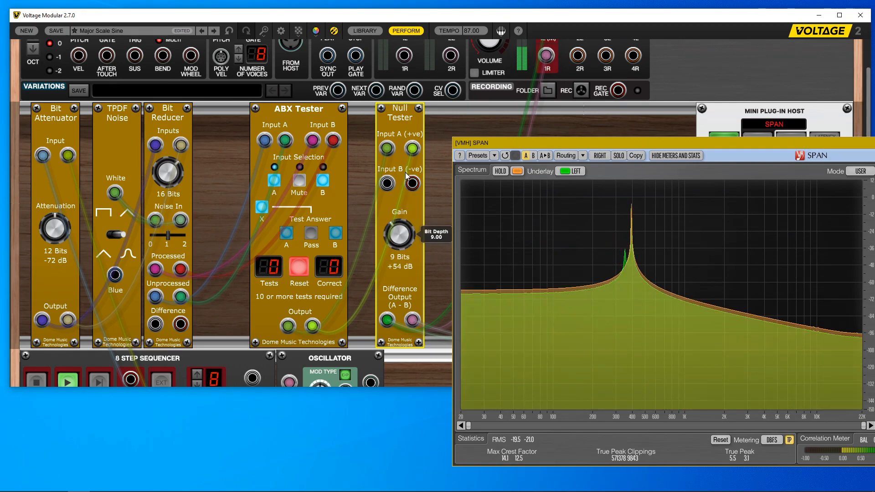
drag(638, 139, 619, 87)
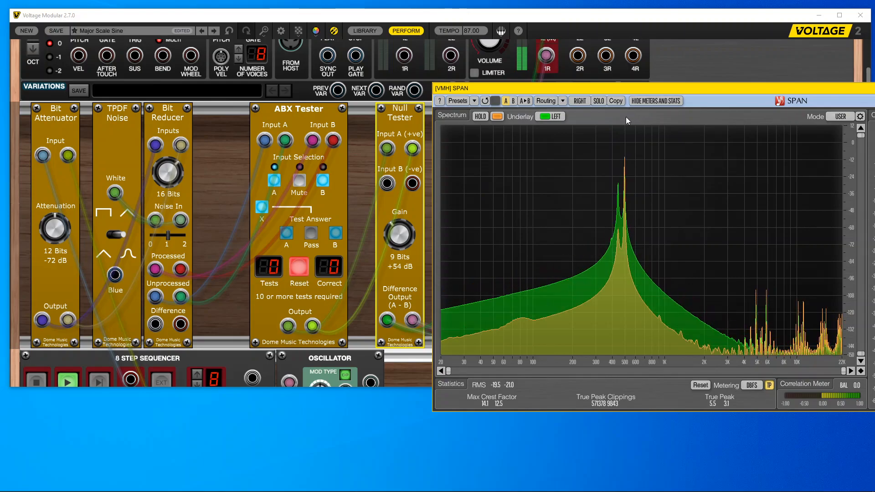
drag(395, 237, 408, 323)
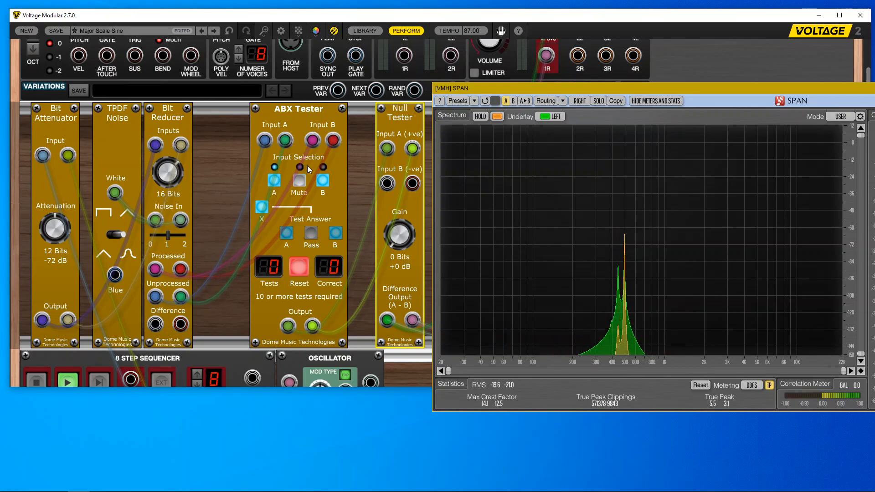
Monitor ABX input B in SPAN and raise the Null Tester gain to 10 bits (+60 dB).
click(323, 181)
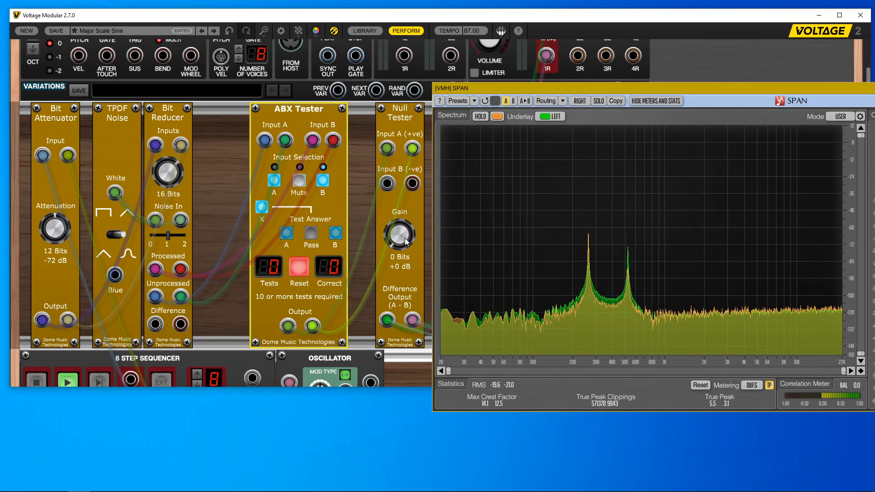
drag(405, 236, 414, 169)
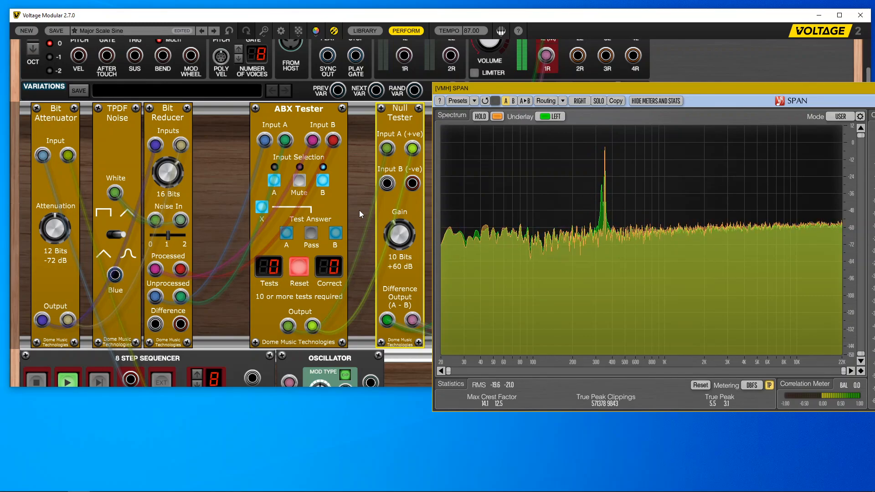
Set the Bit Attenuator to 18 bits (-108 dB) and the Null Tester gain to 12 bits (+72 dB).
drag(59, 240, 66, 214)
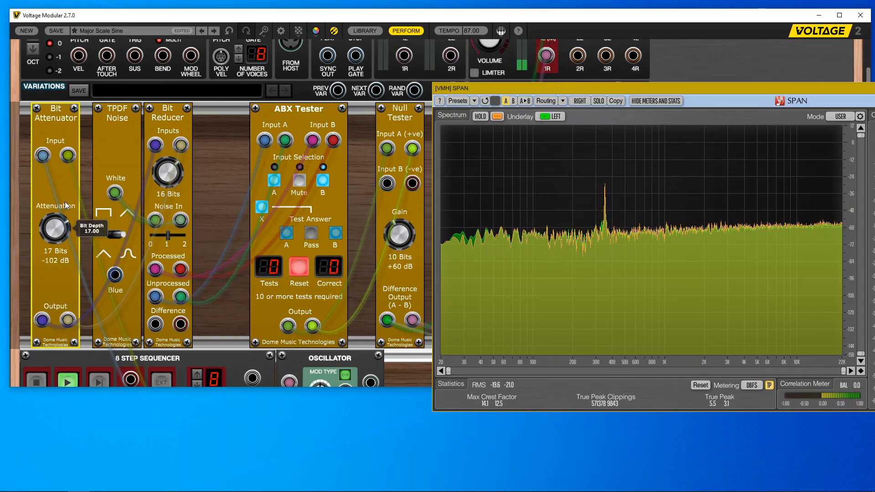
drag(65, 201, 65, 196)
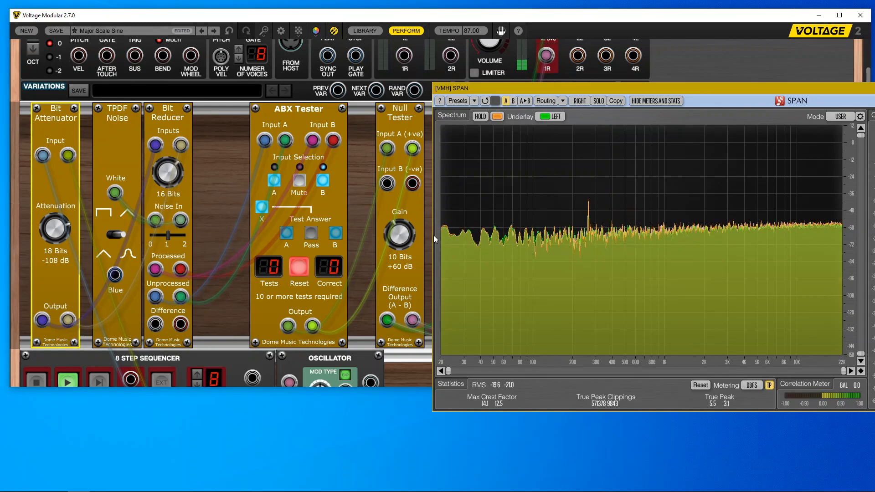
drag(399, 239, 401, 232)
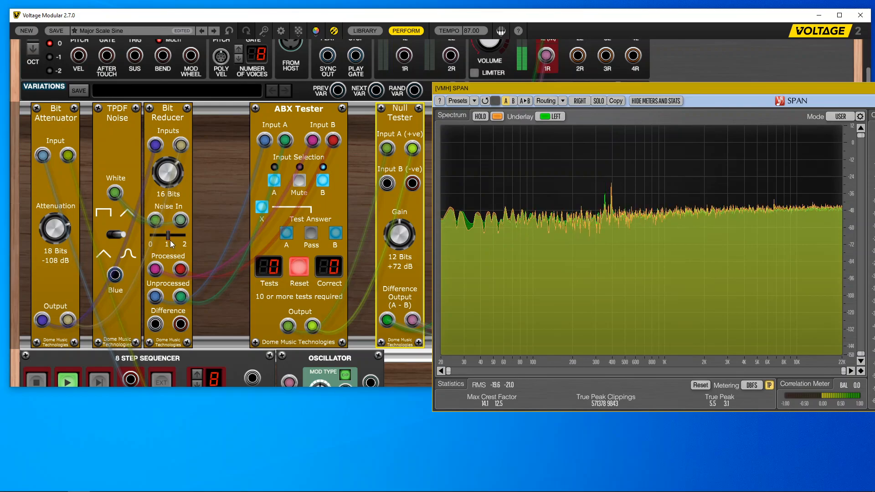
Reduce the Bit Reducer's dither noise to 0 and check the undithered output in SPAN.
mouse_move(171, 240)
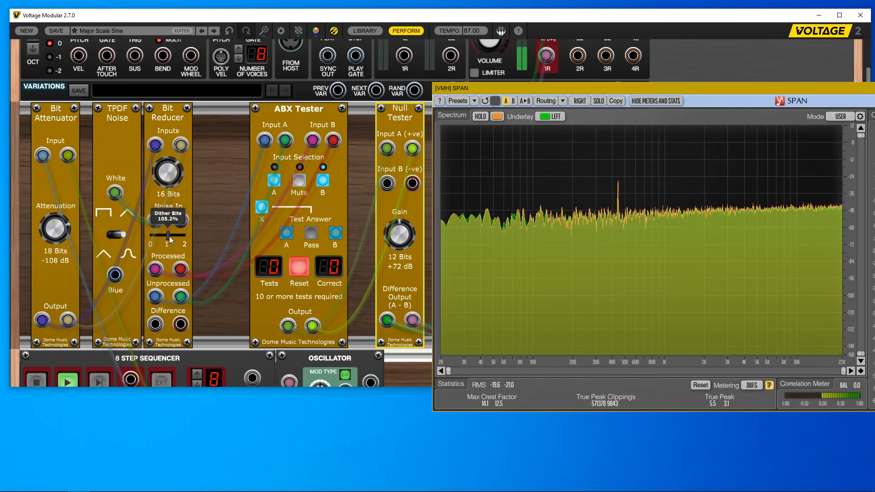
drag(170, 241, 155, 239)
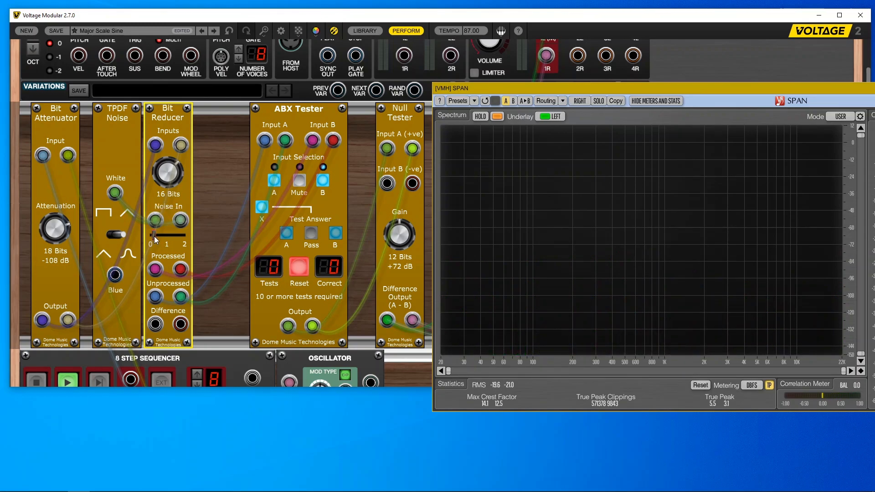
mouse_move(154, 236)
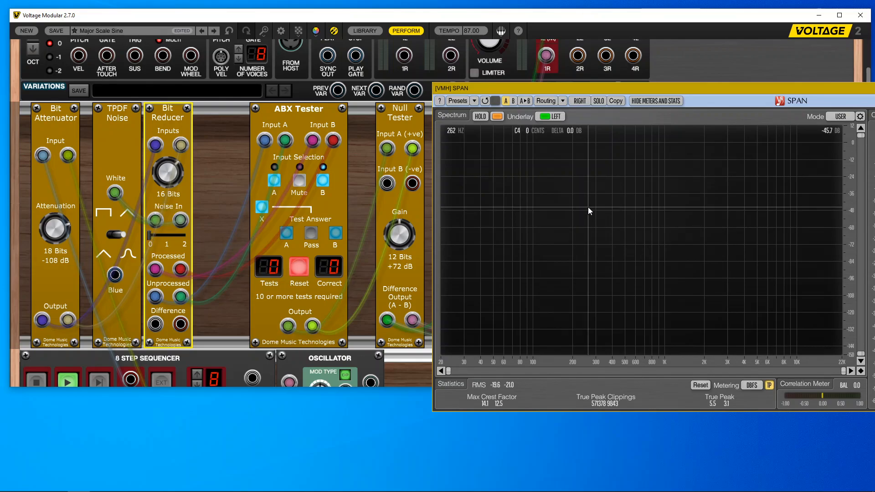
drag(704, 87, 722, 151)
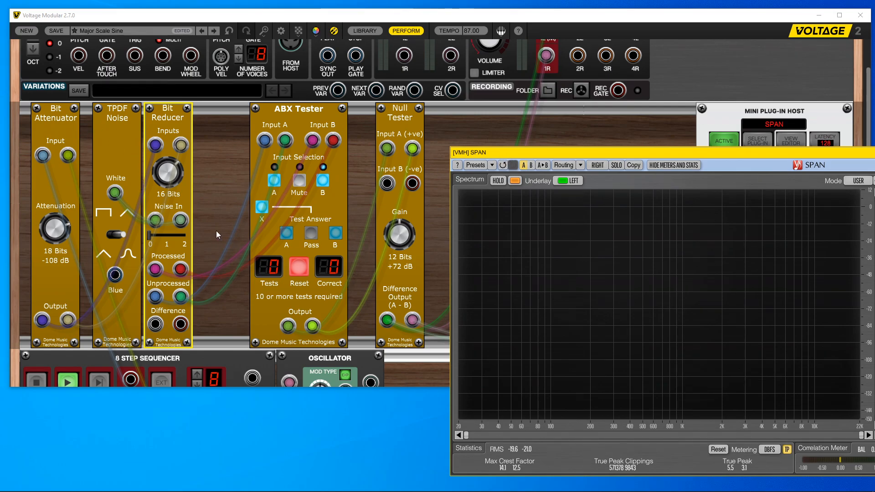
Disconnect the Null Tester's difference outputs from main outputs 1L and 1R, keeping the SPAN connections.
click(301, 266)
scroll(404, 178, up, 2)
drag(491, 92, 498, 188)
drag(550, 81, 594, 86)
drag(547, 111, 702, 113)
scroll(647, 108, down, 3)
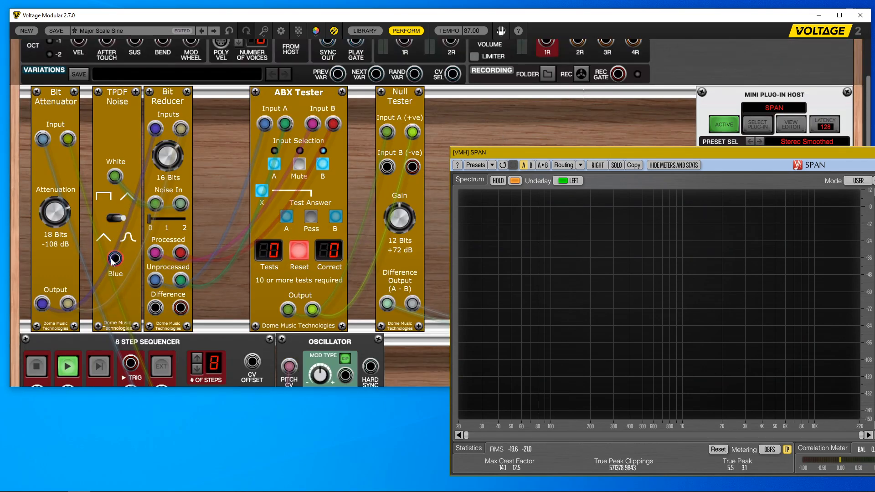
Switch TPDF Noise to rectangular white and triangular blue, and patch SPAN input 1L first from its Blue output, then from White.
click(120, 218)
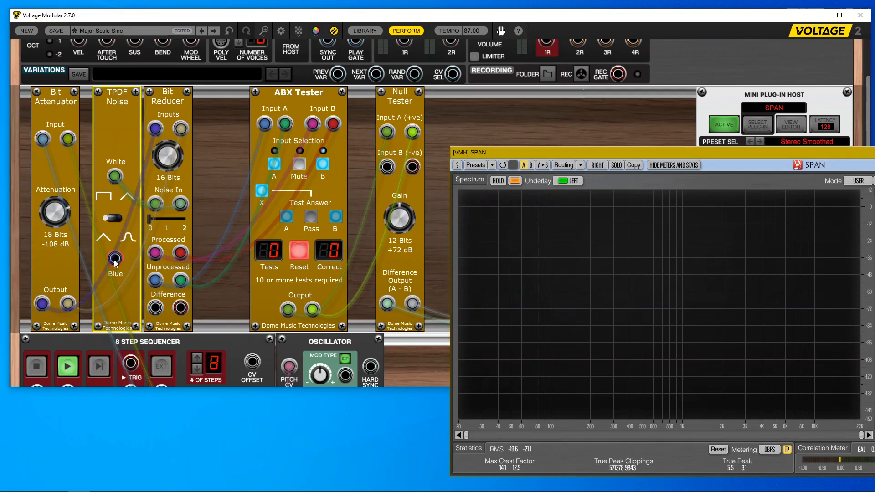
drag(623, 153, 0, 78)
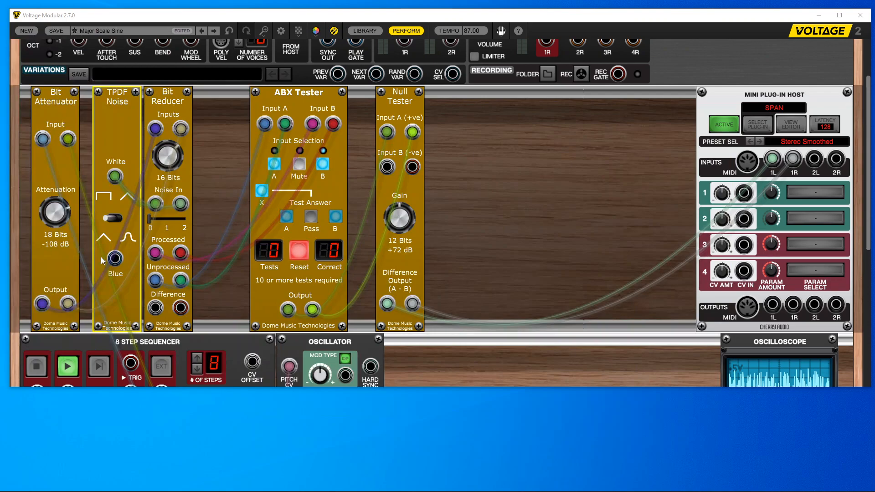
drag(116, 259, 772, 162)
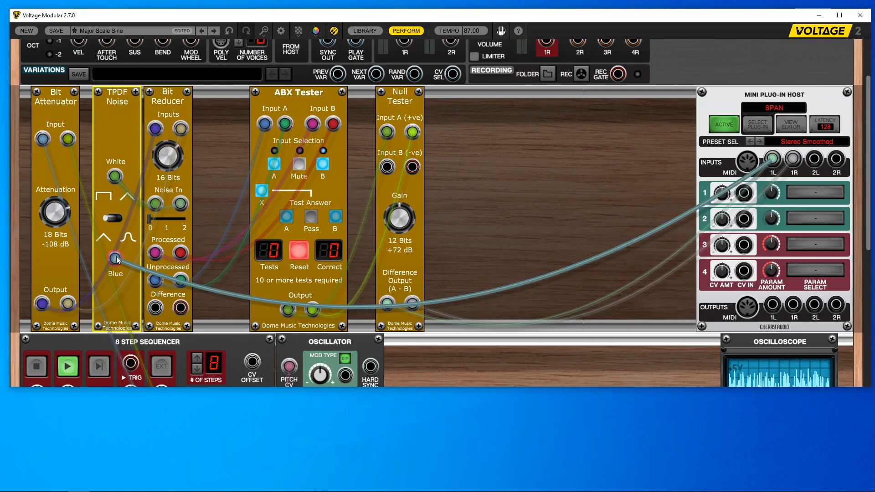
drag(116, 261, 115, 177)
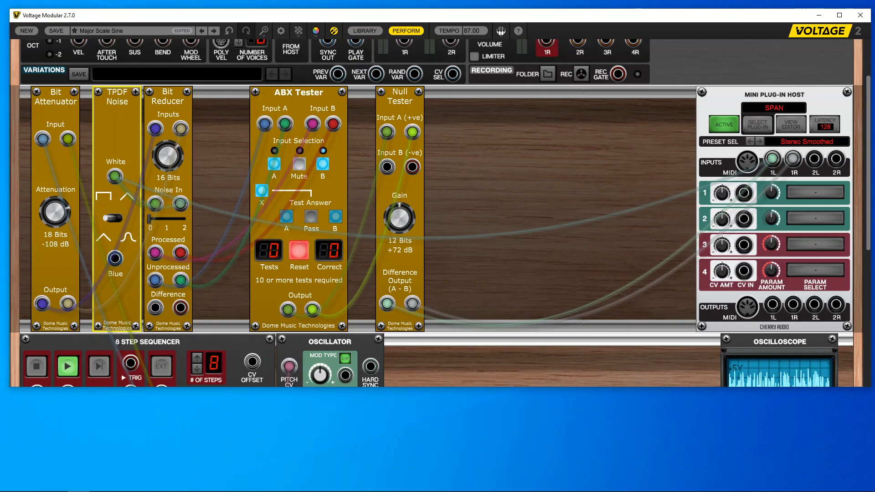
Show the SPAN analyzer and compare the White output's spectrum with TPDF Noise set to triangular white, then back to rectangular white.
drag(1, 70, 515, 93)
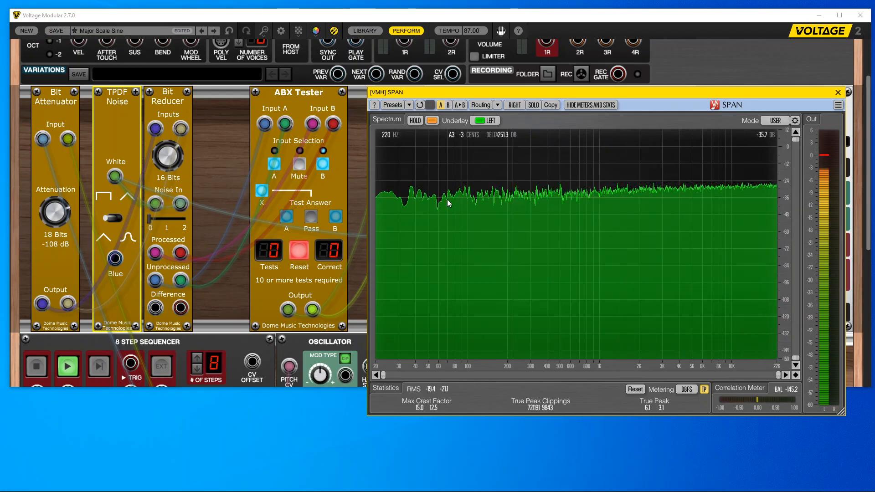
drag(107, 220, 133, 220)
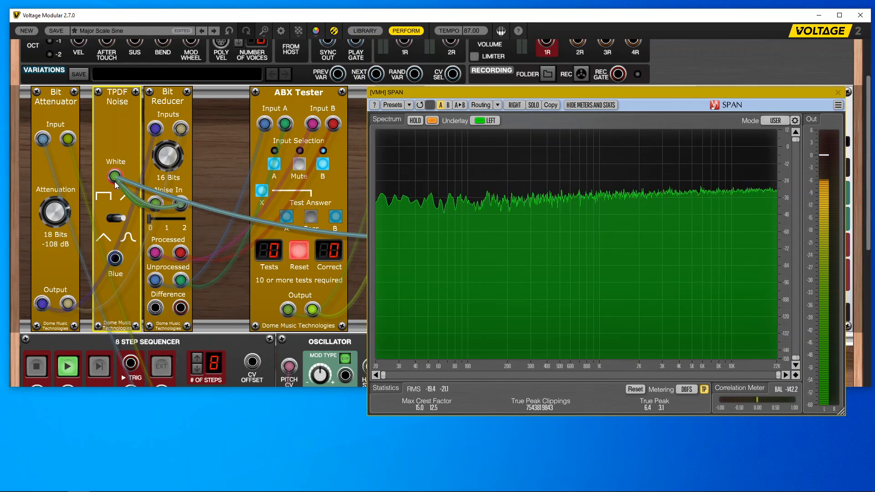
drag(123, 219, 103, 215)
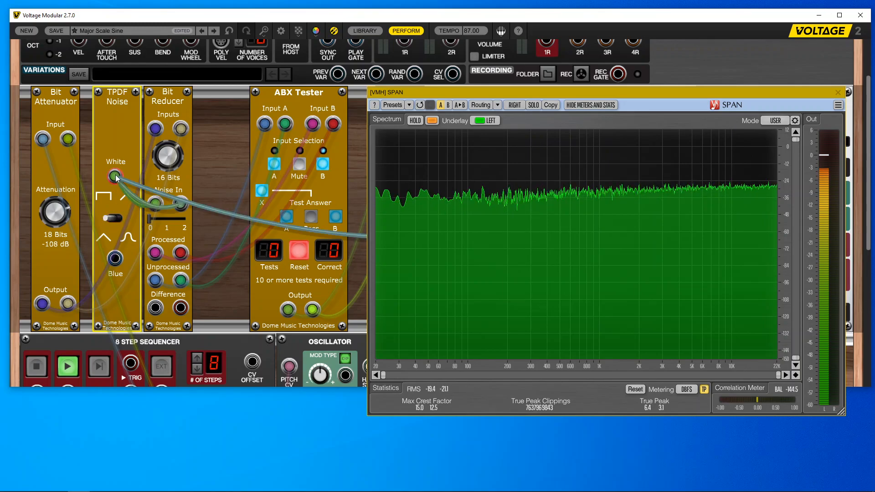
Move SPAN's 1L cable from the White to the Blue output of TPDF Noise, and switch the module to triangular white and bell-shaped blue.
mouse_move(124, 170)
drag(127, 170, 117, 263)
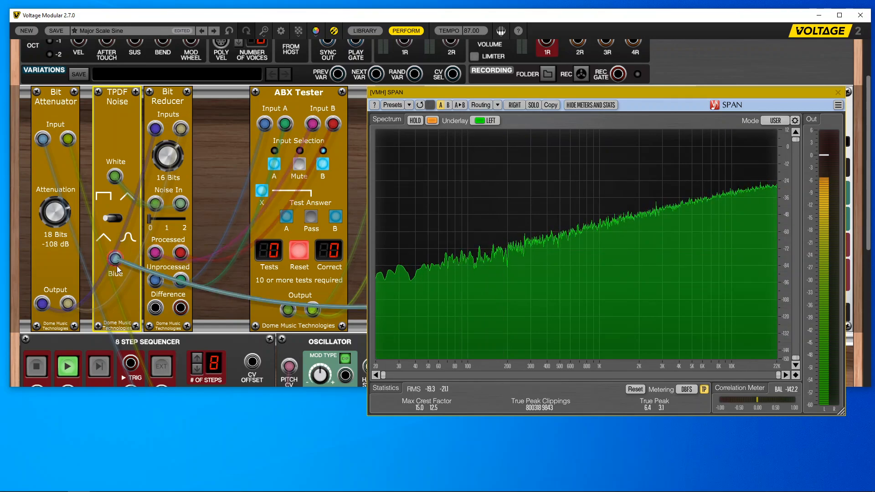
click(113, 219)
click(114, 218)
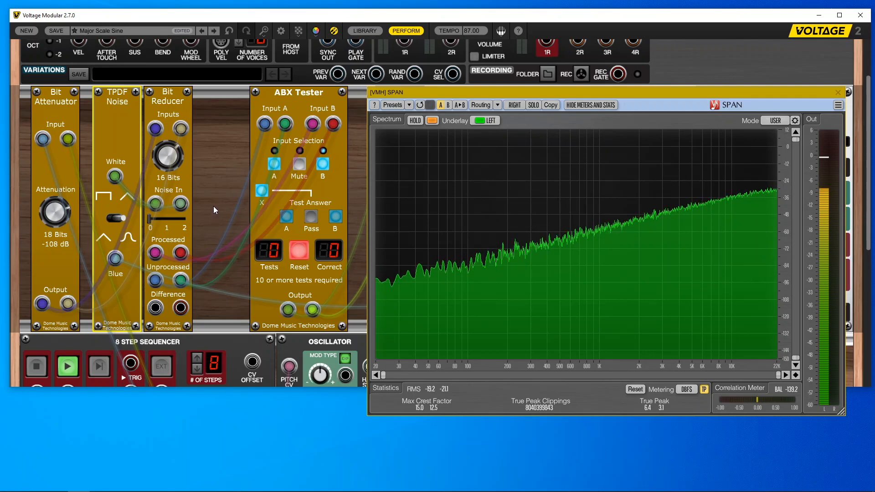
click(218, 190)
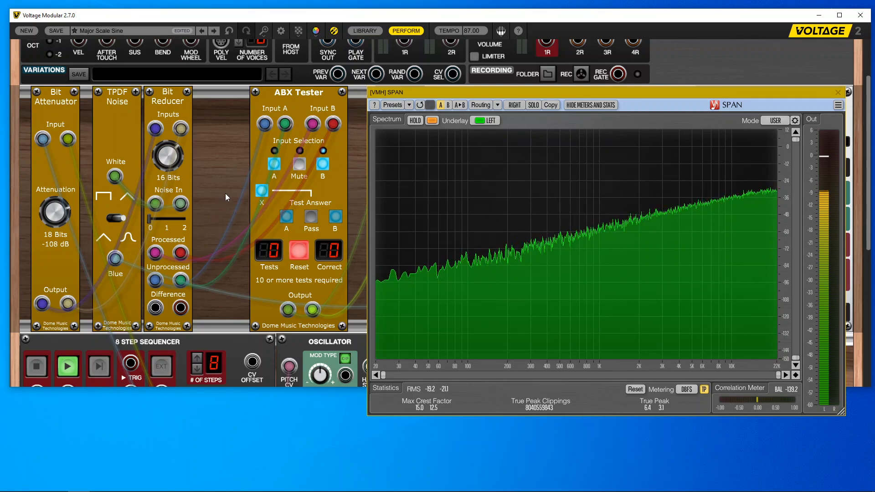